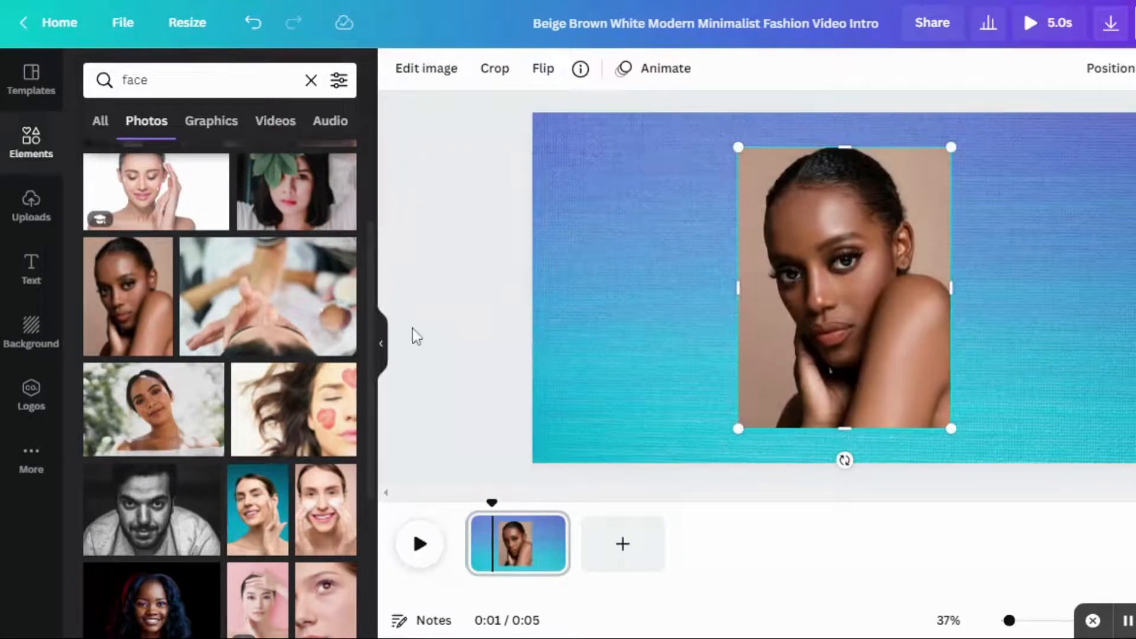
Remove the background from the woman's portrait with Background Remover and apply the result
click(382, 349)
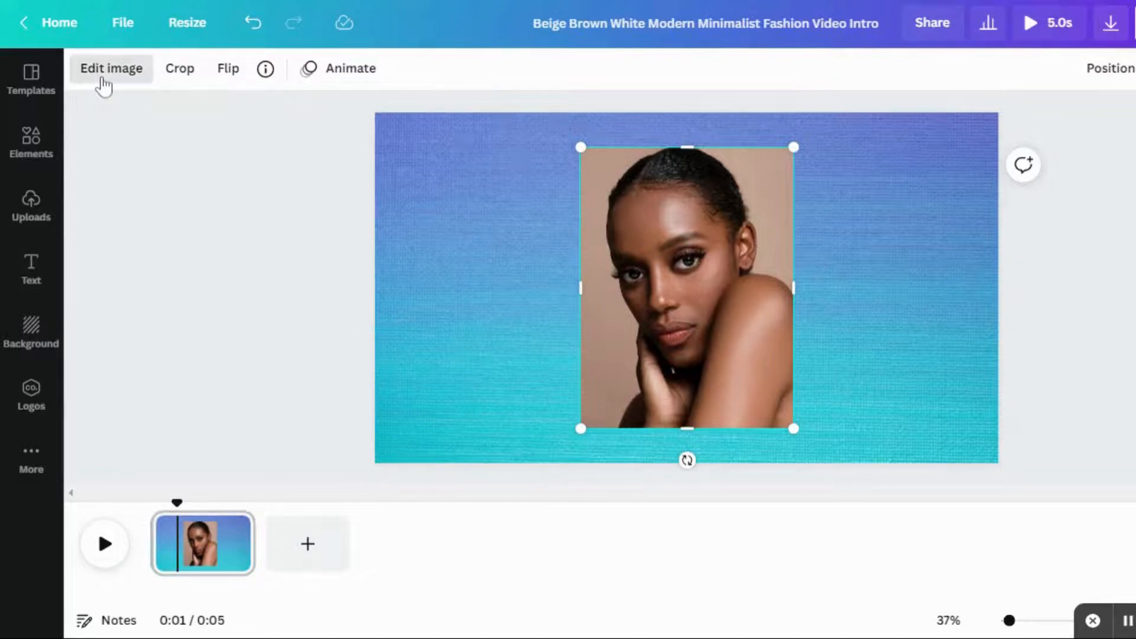
click(104, 83)
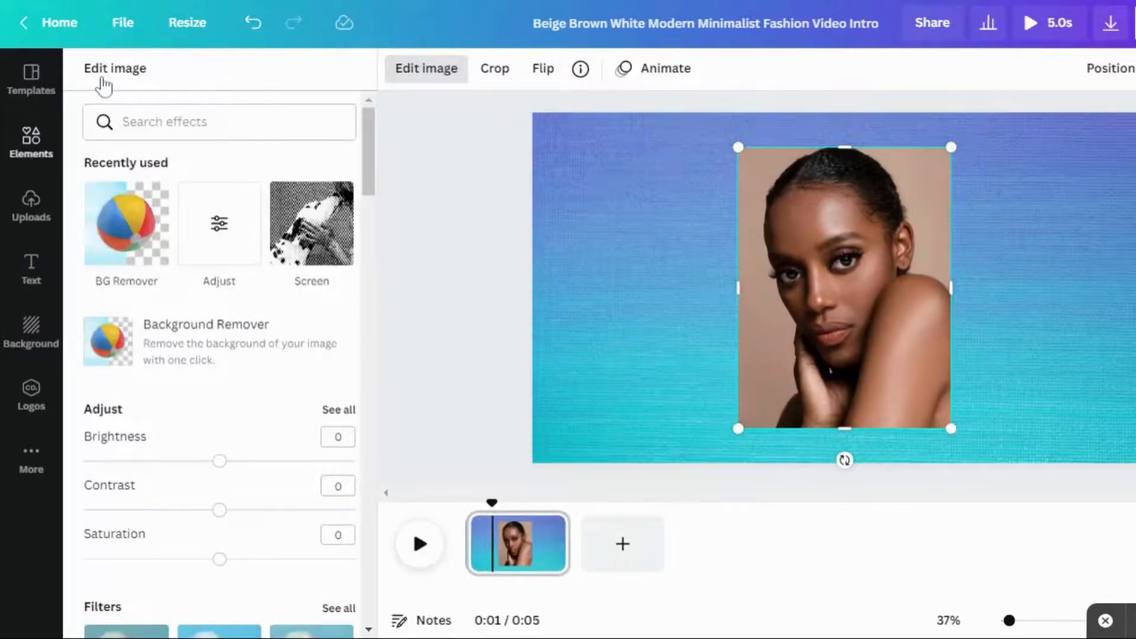
click(224, 344)
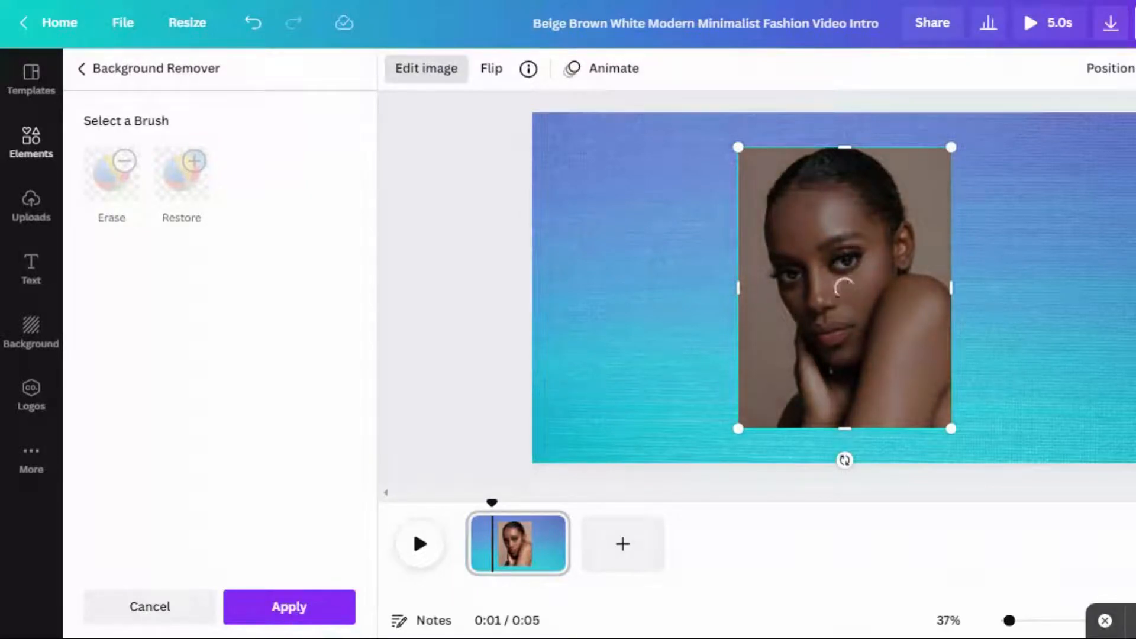
click(313, 607)
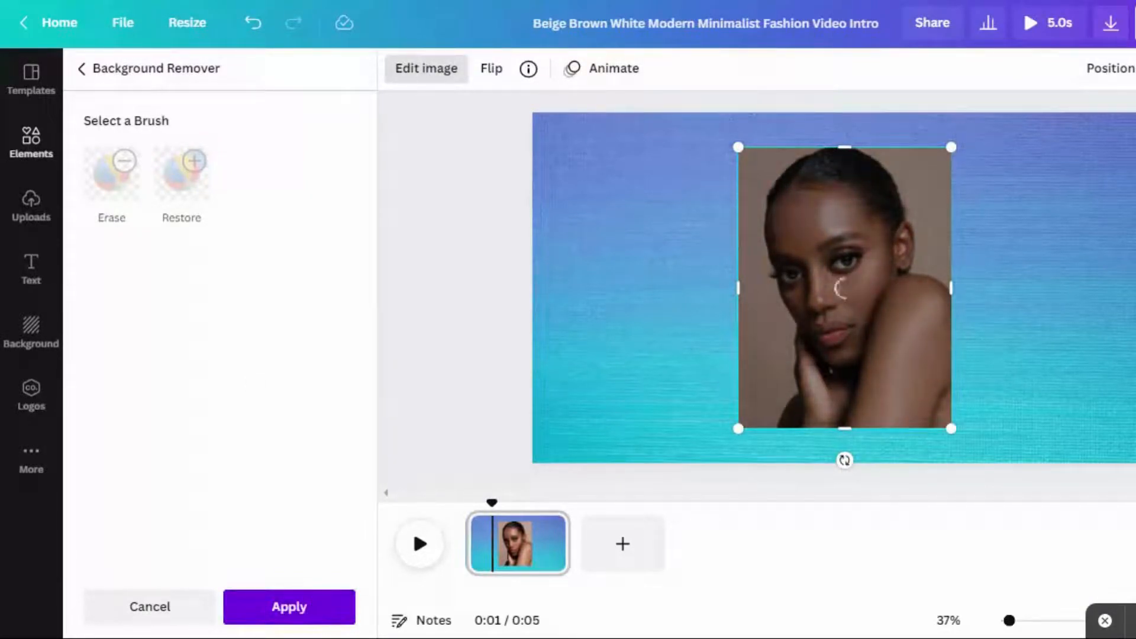
Enlarge the woman's cutout until its lower edge meets the bottom edge of the page
drag(1019, 622, 1012, 621)
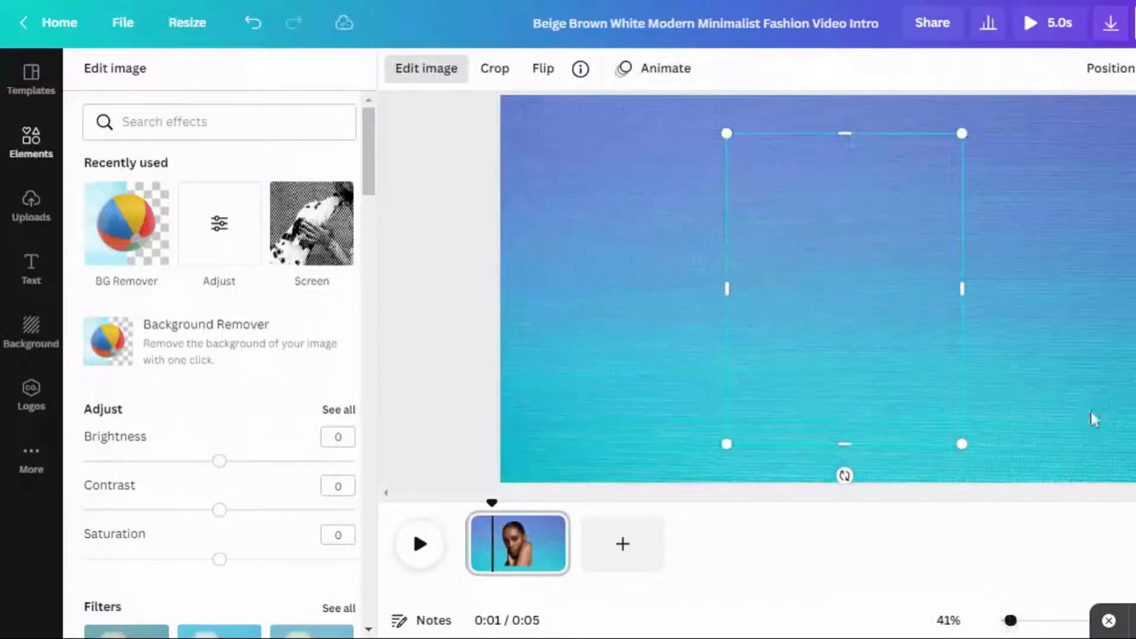
click(1091, 410)
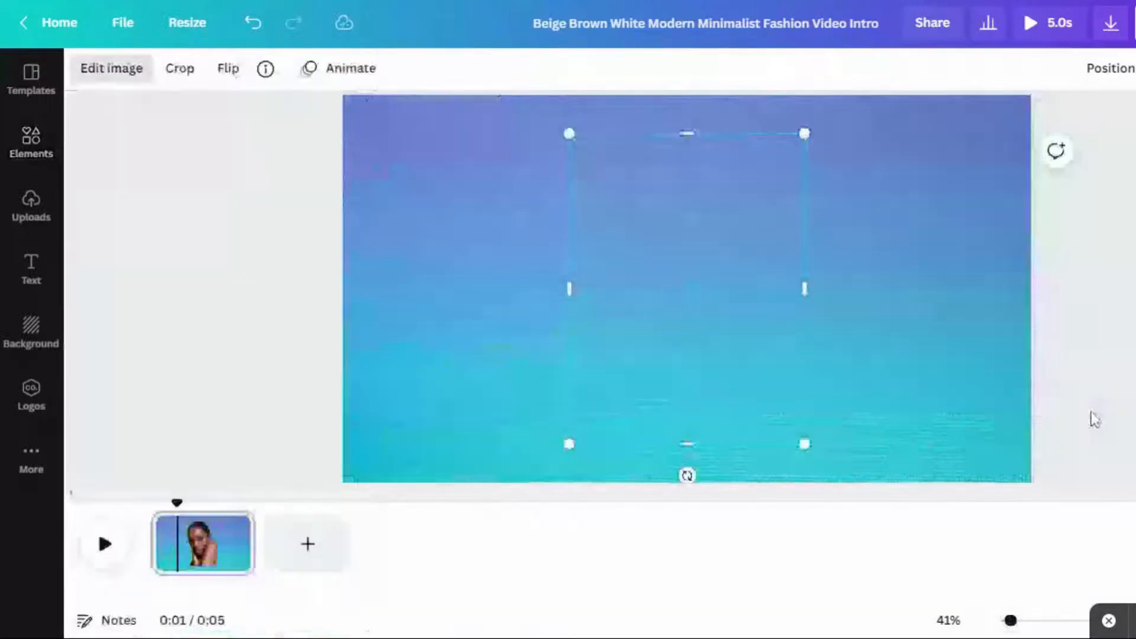
click(853, 345)
click(755, 385)
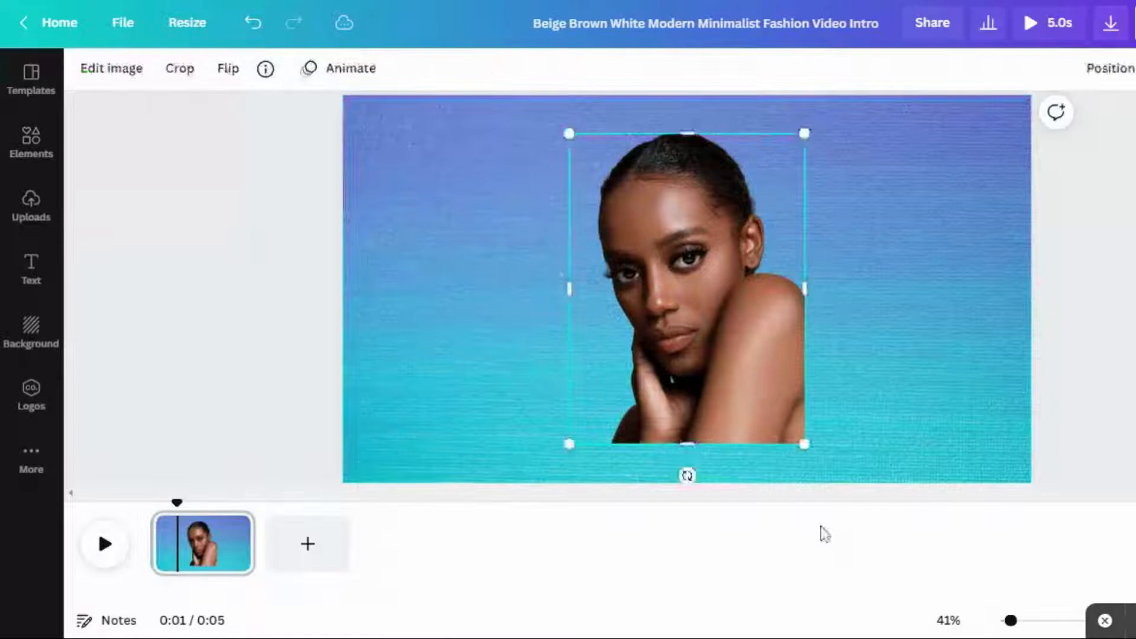
drag(804, 445, 831, 508)
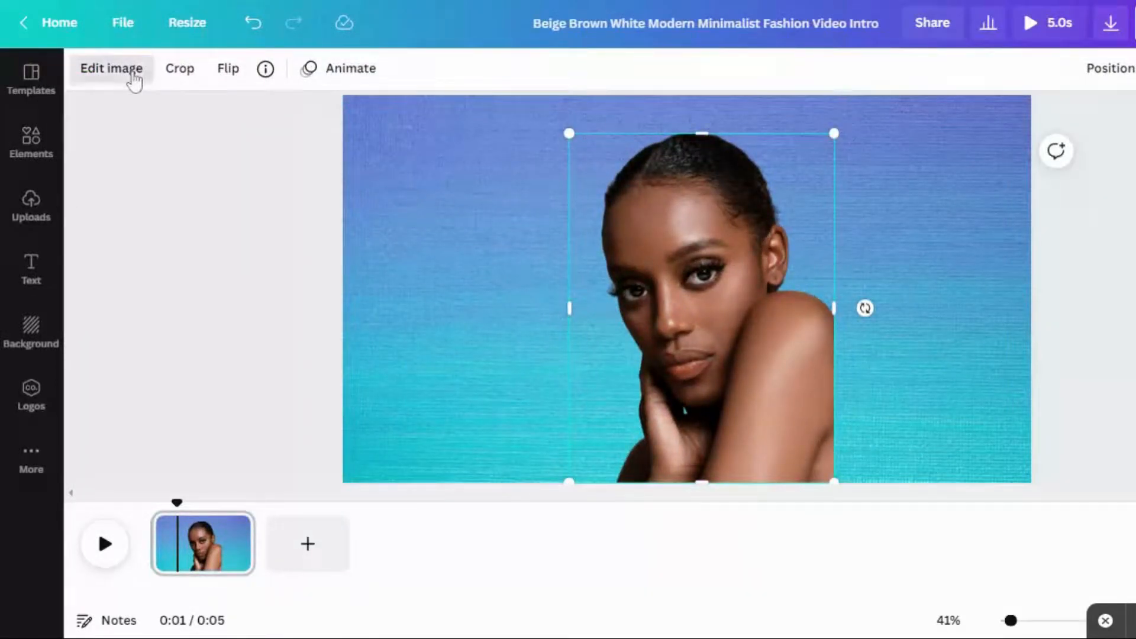
Show all of the Screen effects available for the woman's cutout
click(133, 75)
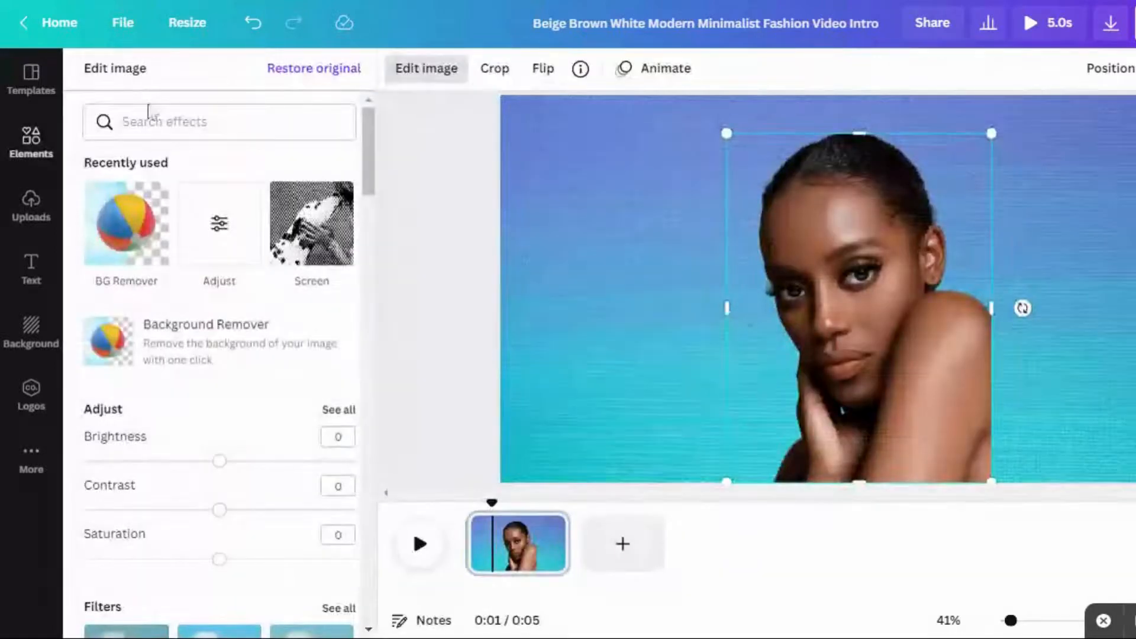
mouse_move(366, 188)
mouse_down()
mouse_move(348, 385)
mouse_move(354, 531)
mouse_up()
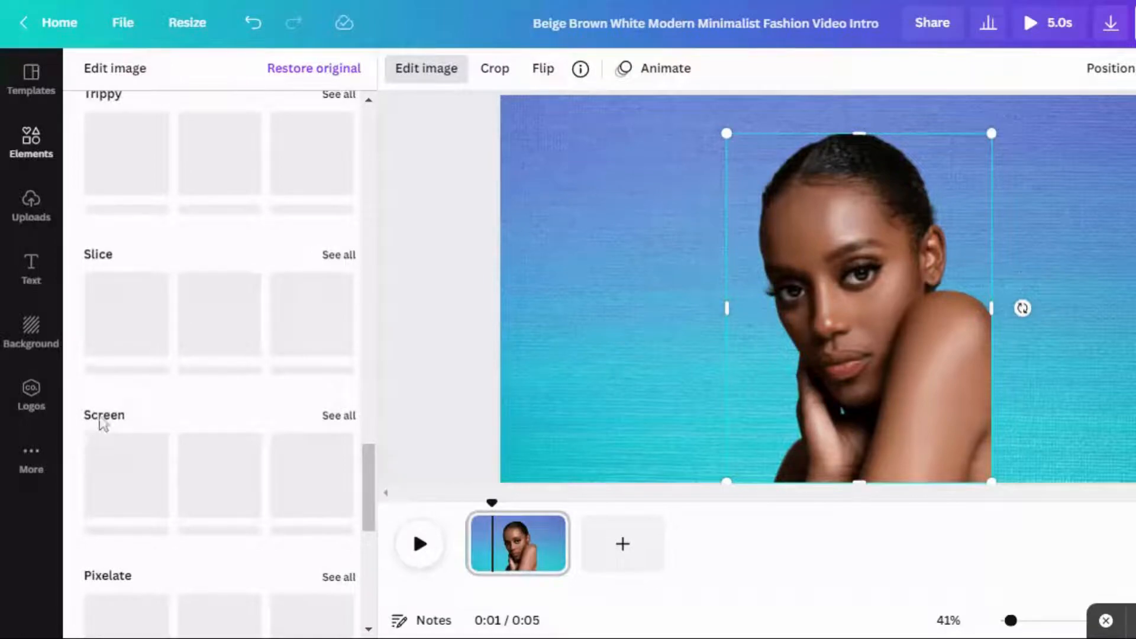
click(334, 417)
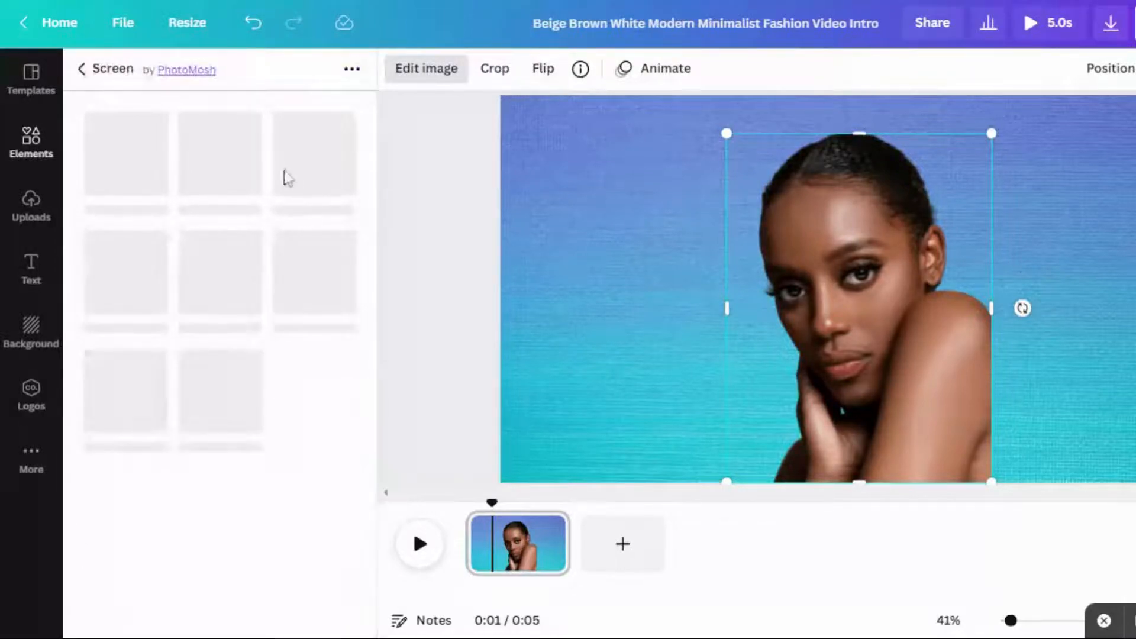
View the app details of the Screen effect and return to its presets
click(353, 70)
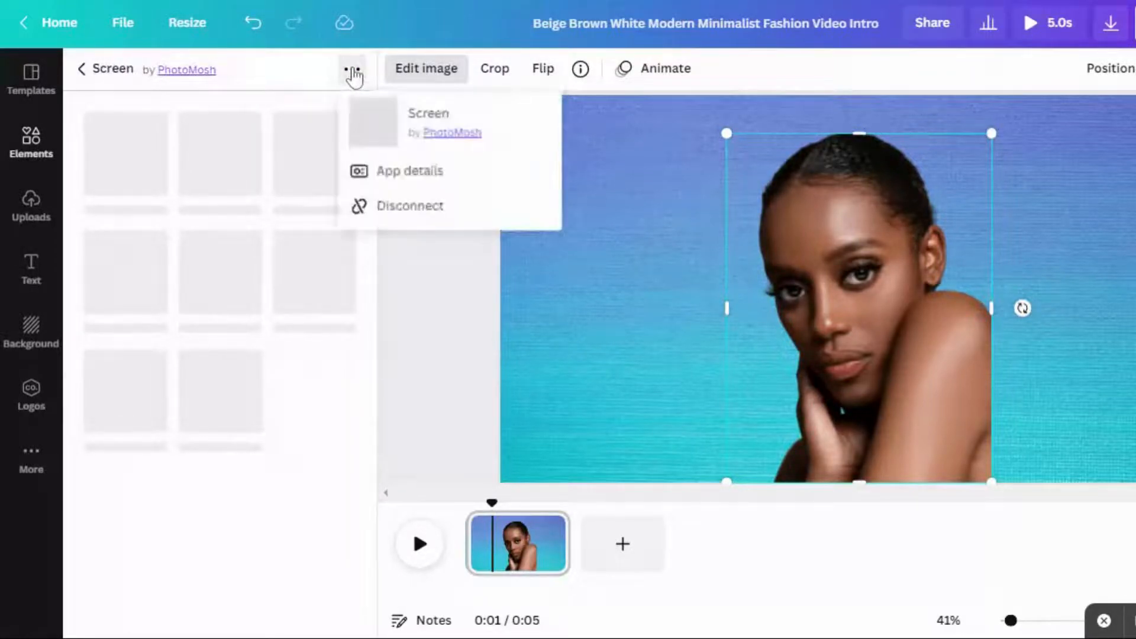
click(430, 180)
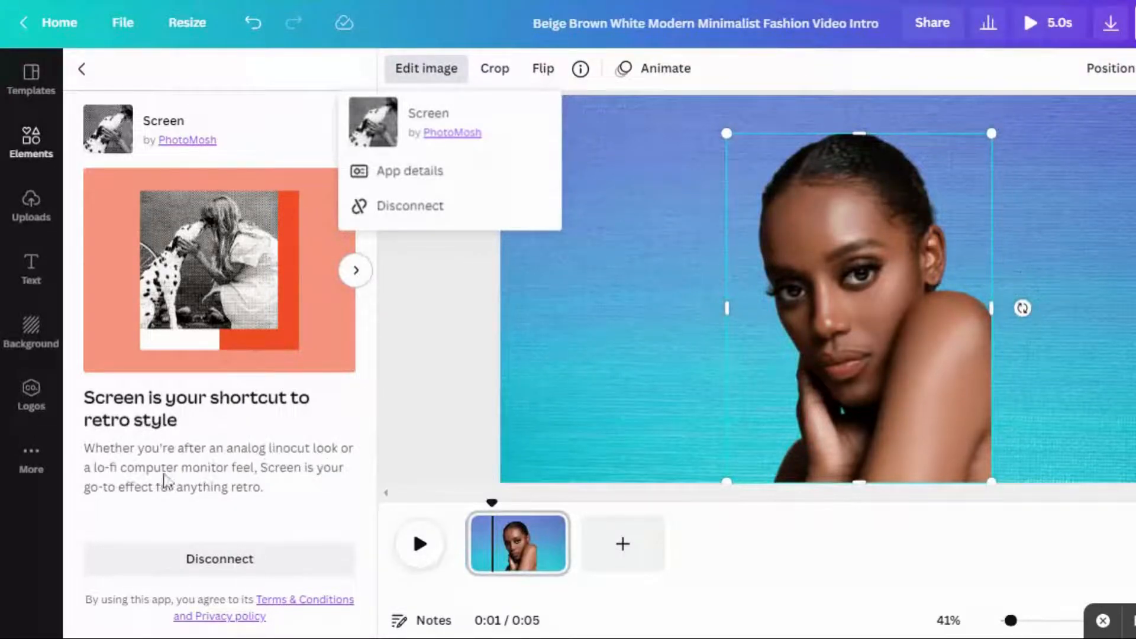
click(82, 70)
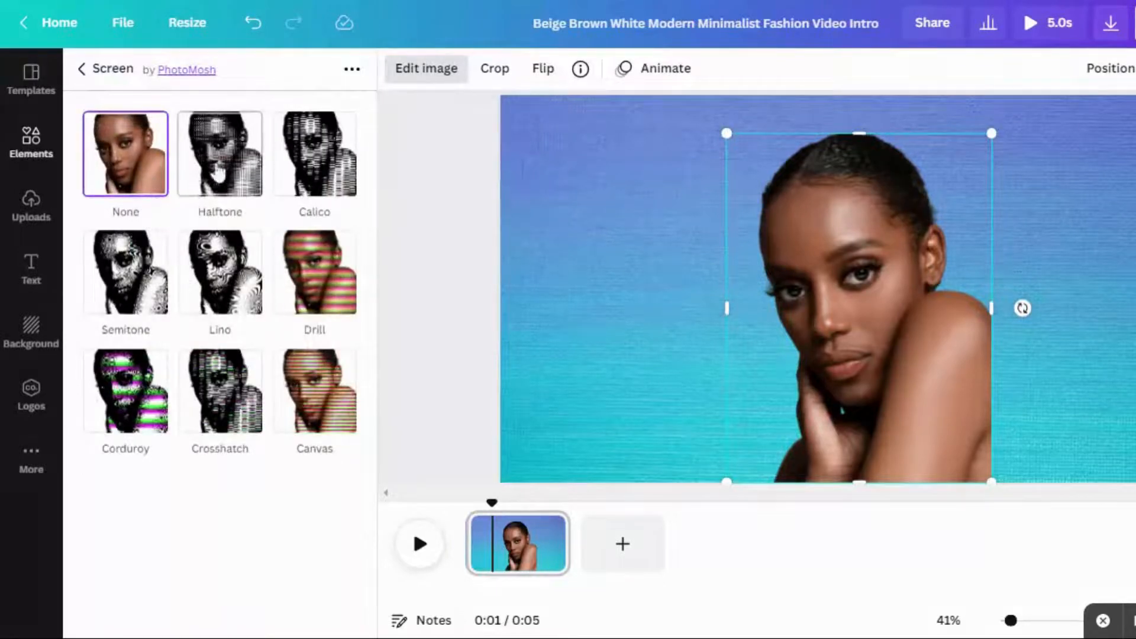
Apply the Halftone effect to the woman's cutout at a scale of 1.08 and move it toward the page's left side
click(224, 168)
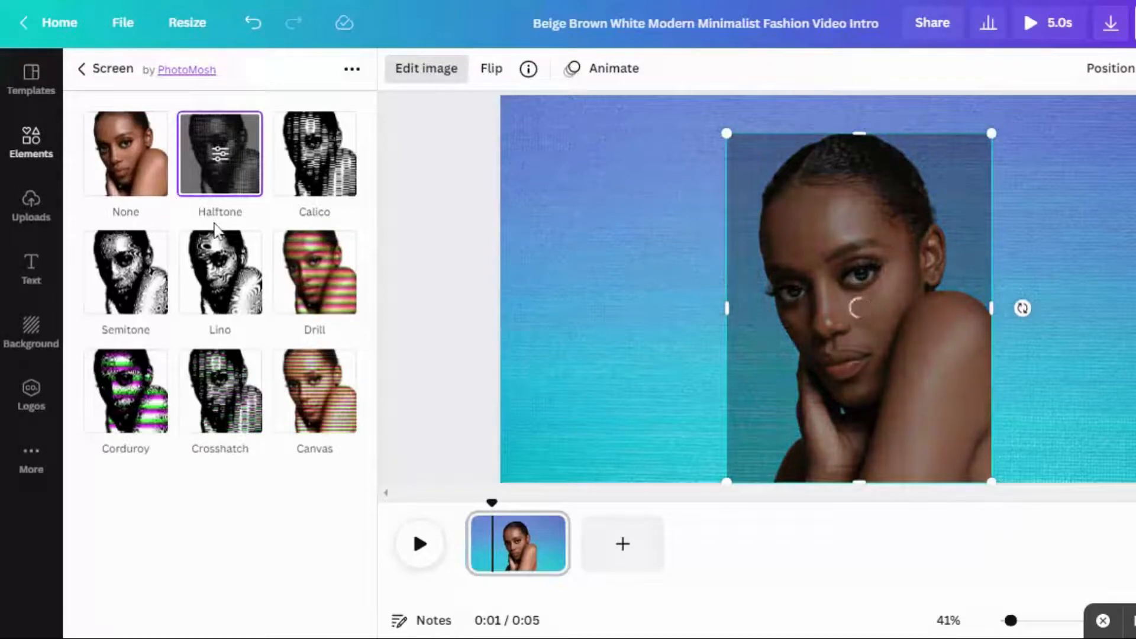
click(220, 182)
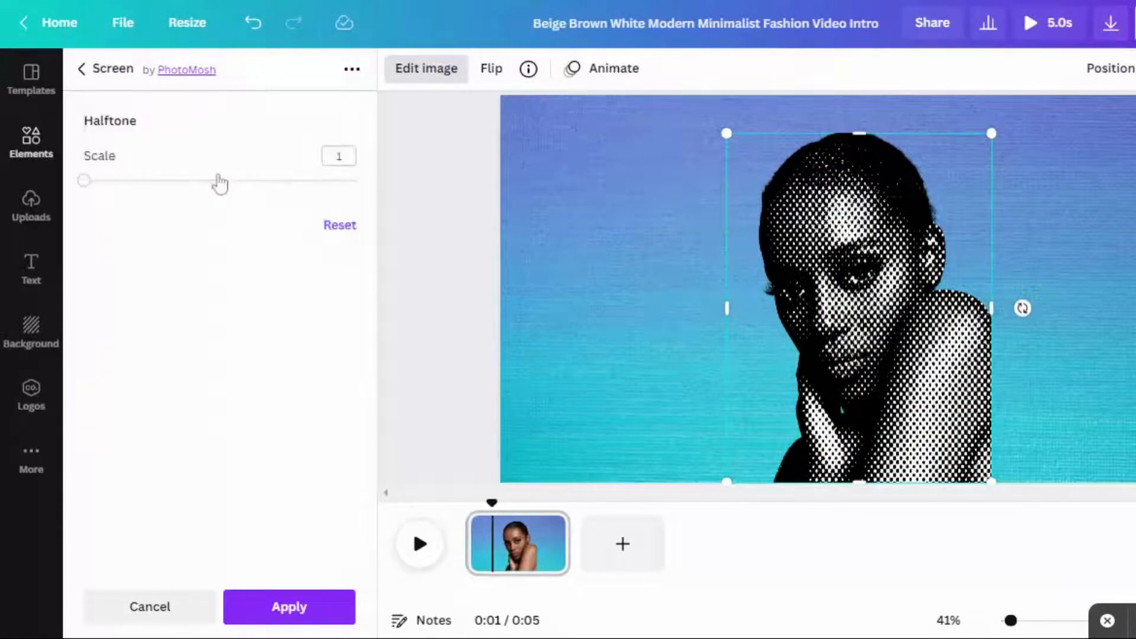
mouse_move(87, 183)
mouse_down()
mouse_move(380, 188)
mouse_move(96, 185)
mouse_up()
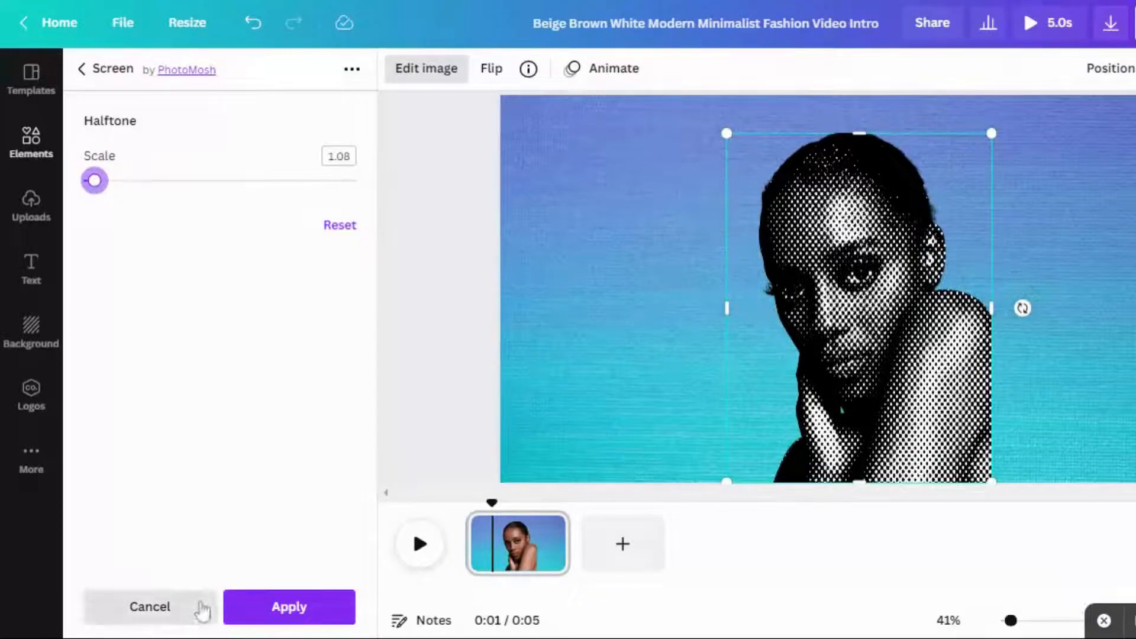
click(254, 610)
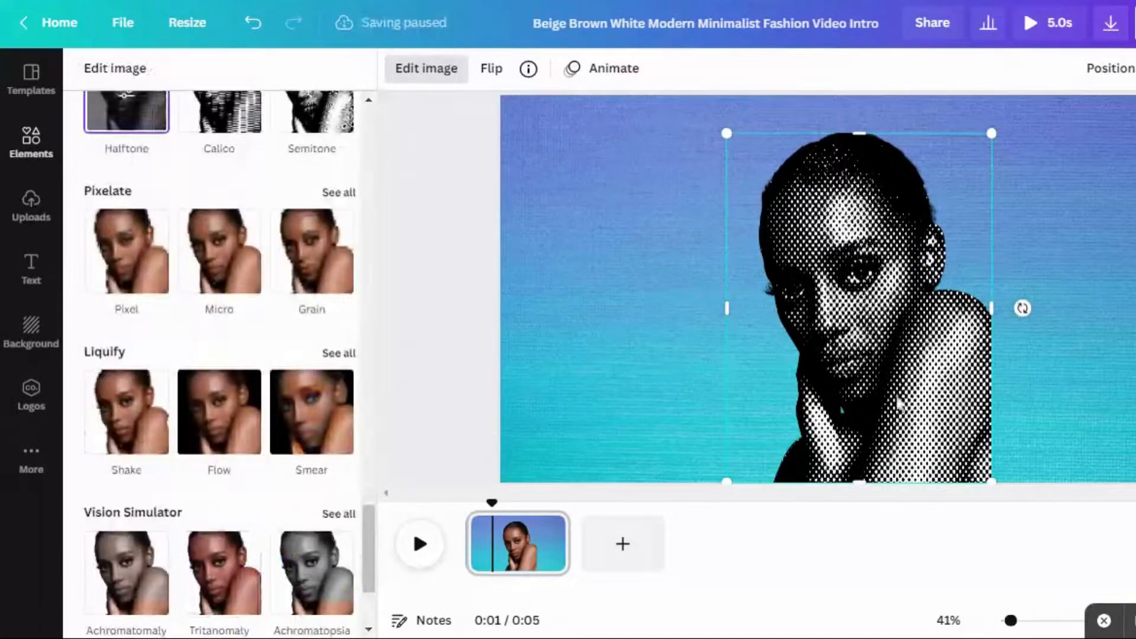
drag(894, 402, 768, 376)
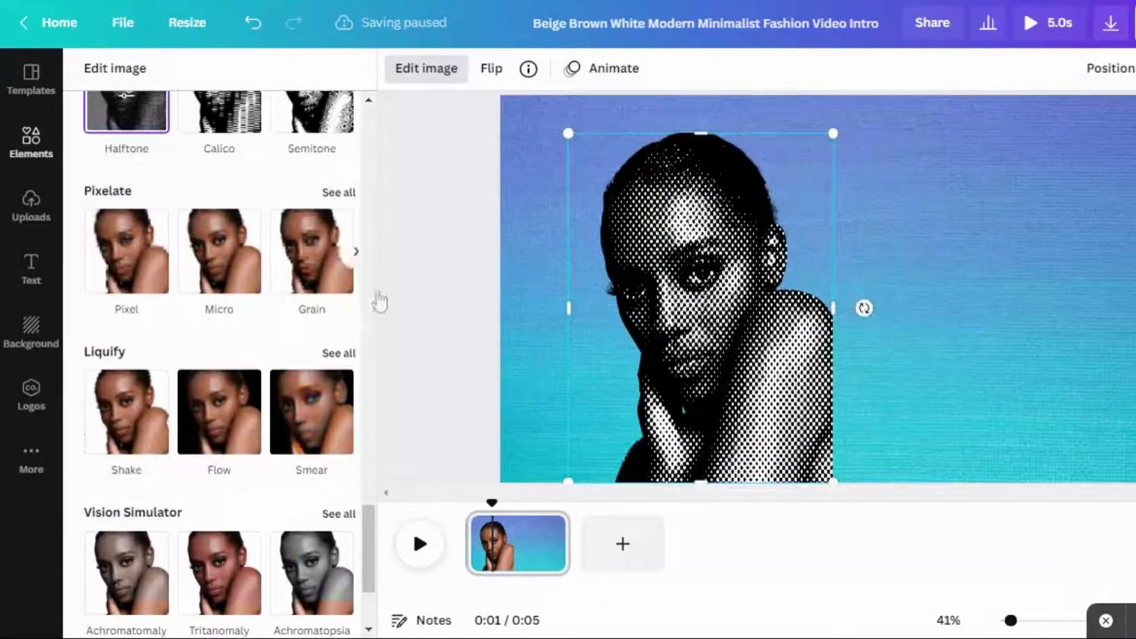
click(418, 261)
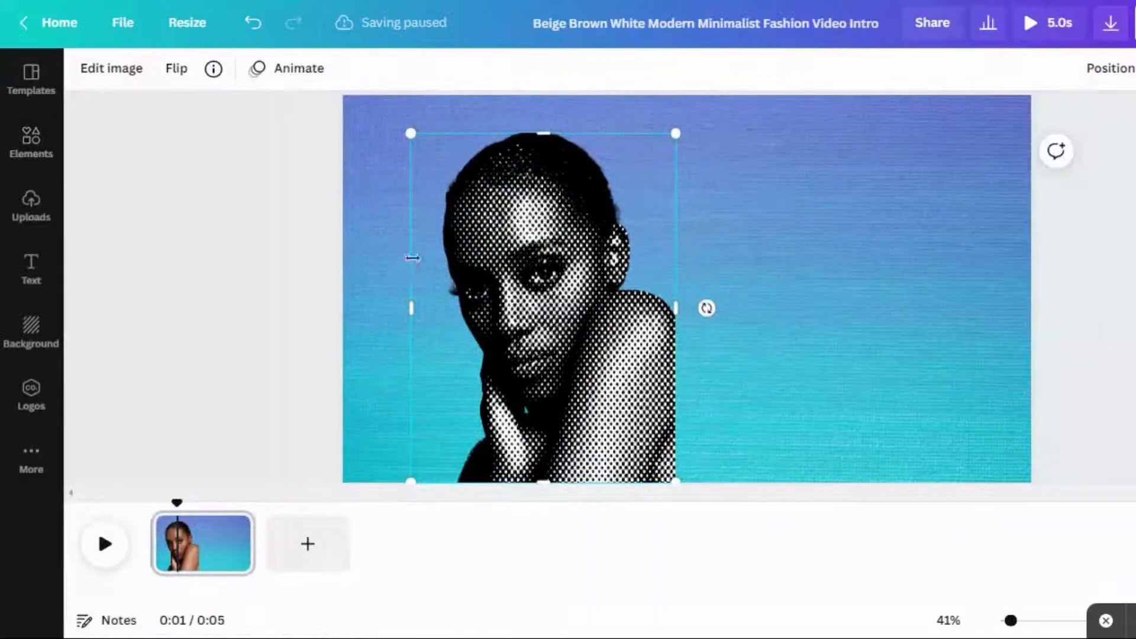
Add the photo of the surprised man from the face photo results and place it beside the woman, against the page's bottom edge
click(33, 139)
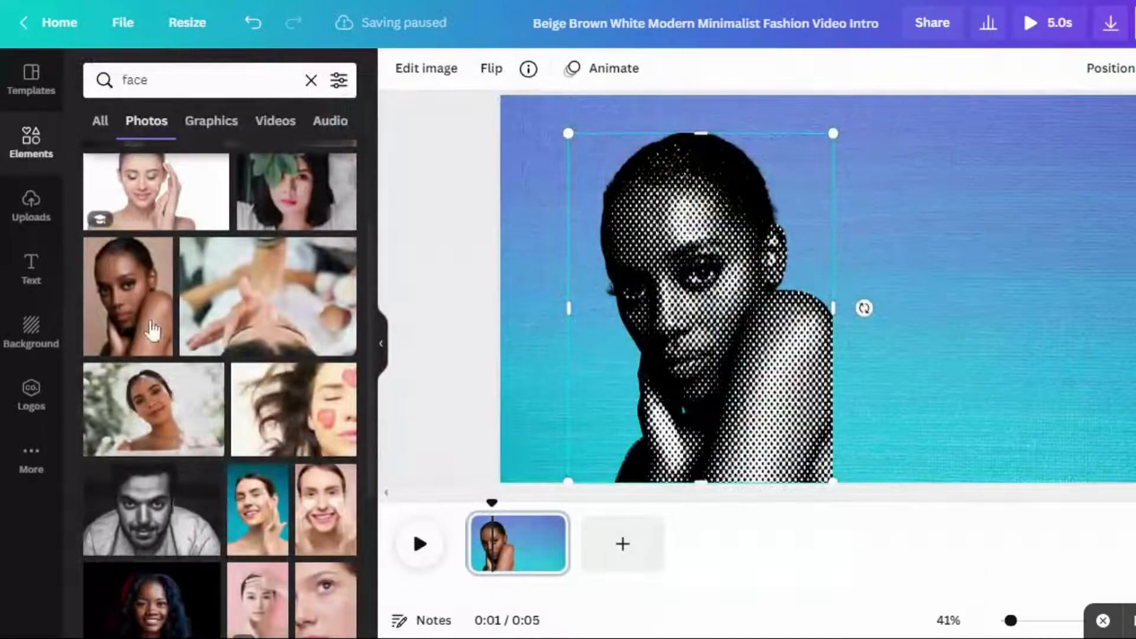
scroll(362, 400, down, 3)
scroll(370, 462, down, 4)
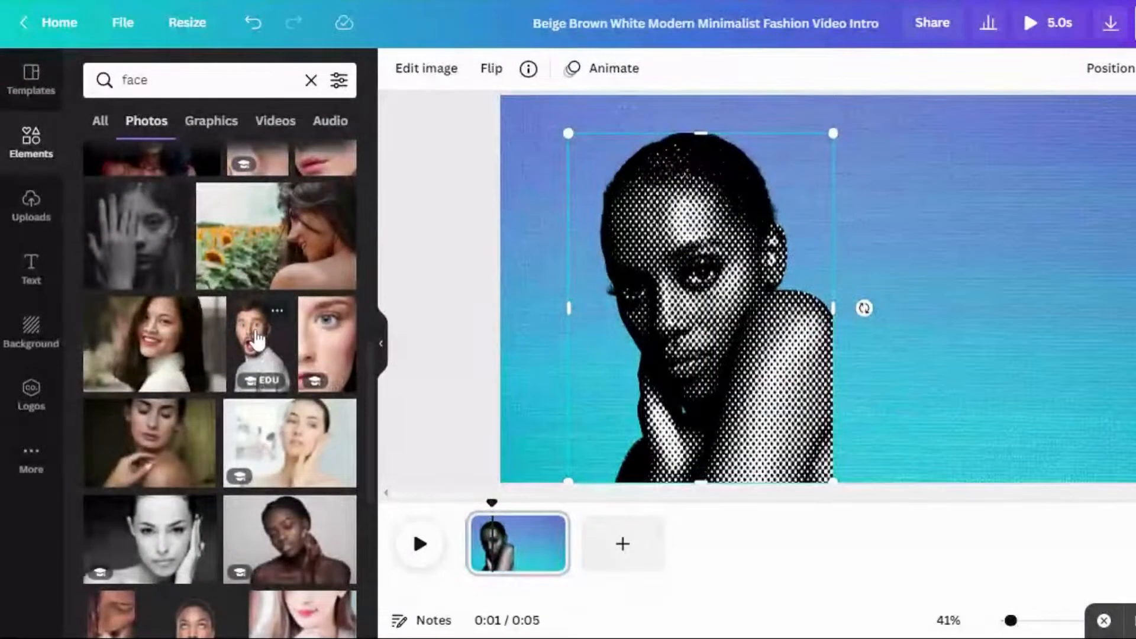
click(257, 339)
drag(860, 274, 975, 335)
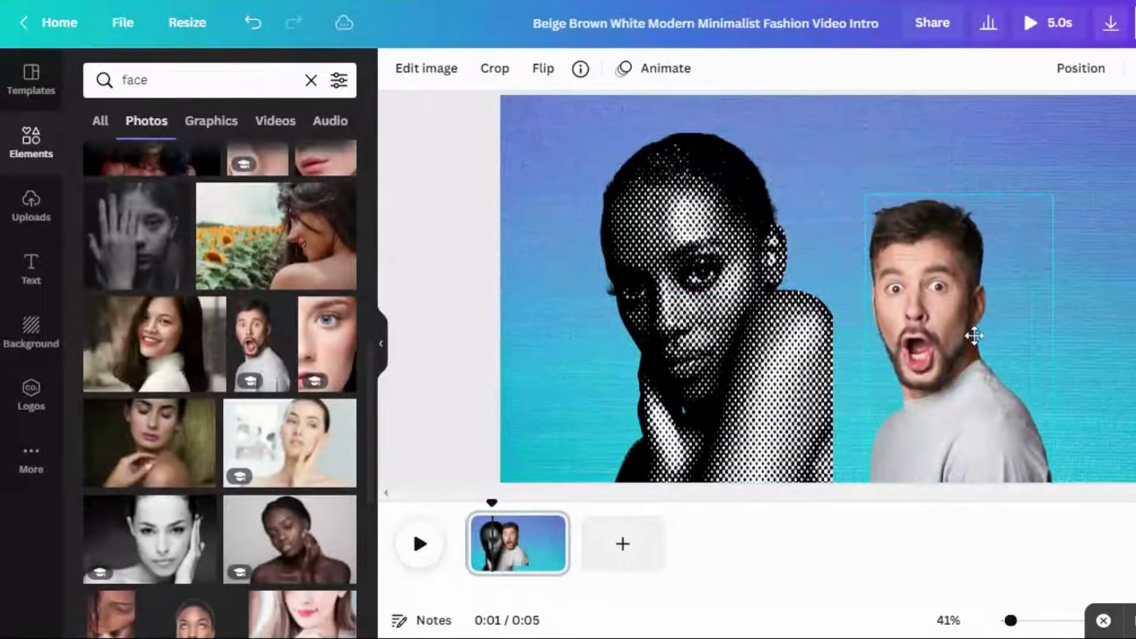
Open the Screen effects for the man's photo and enlarge him to about the woman's height
click(420, 82)
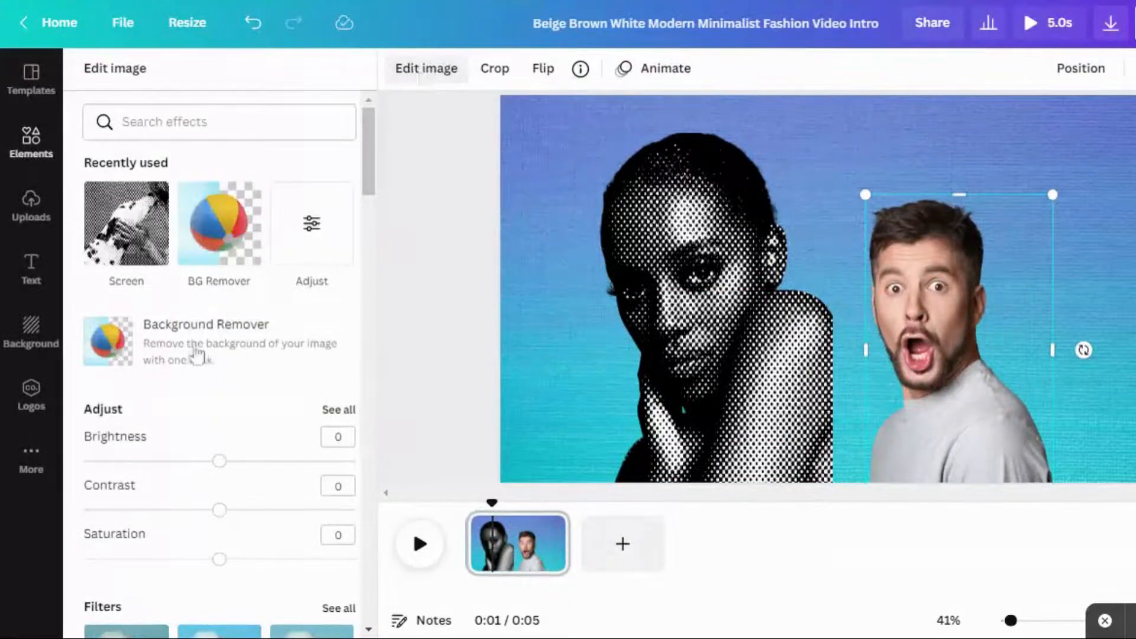
click(128, 259)
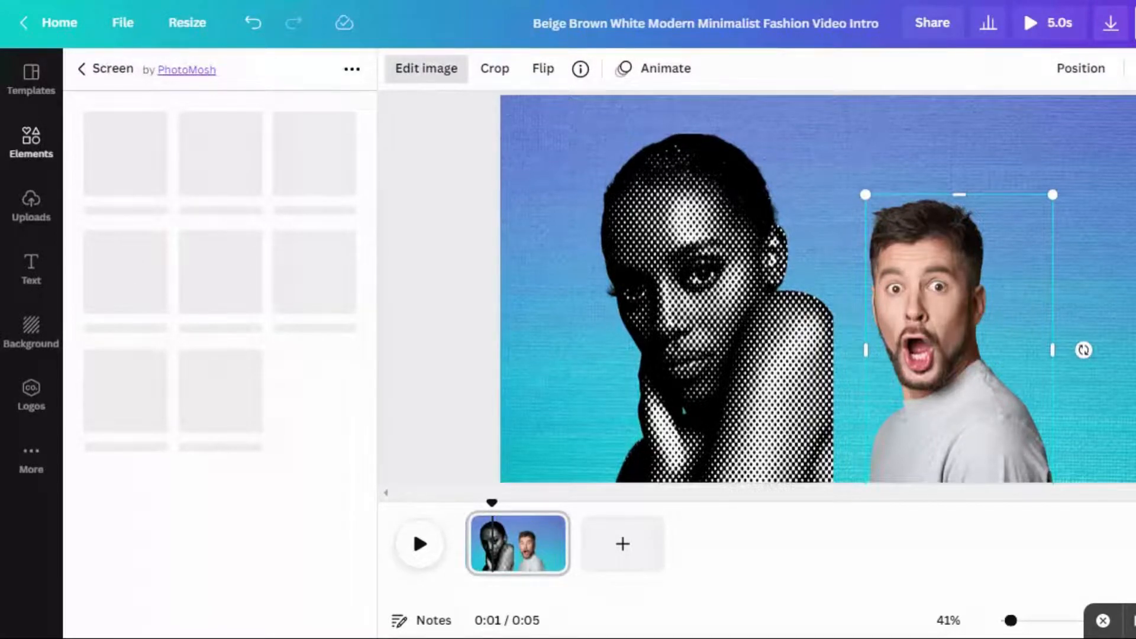
drag(865, 192, 841, 155)
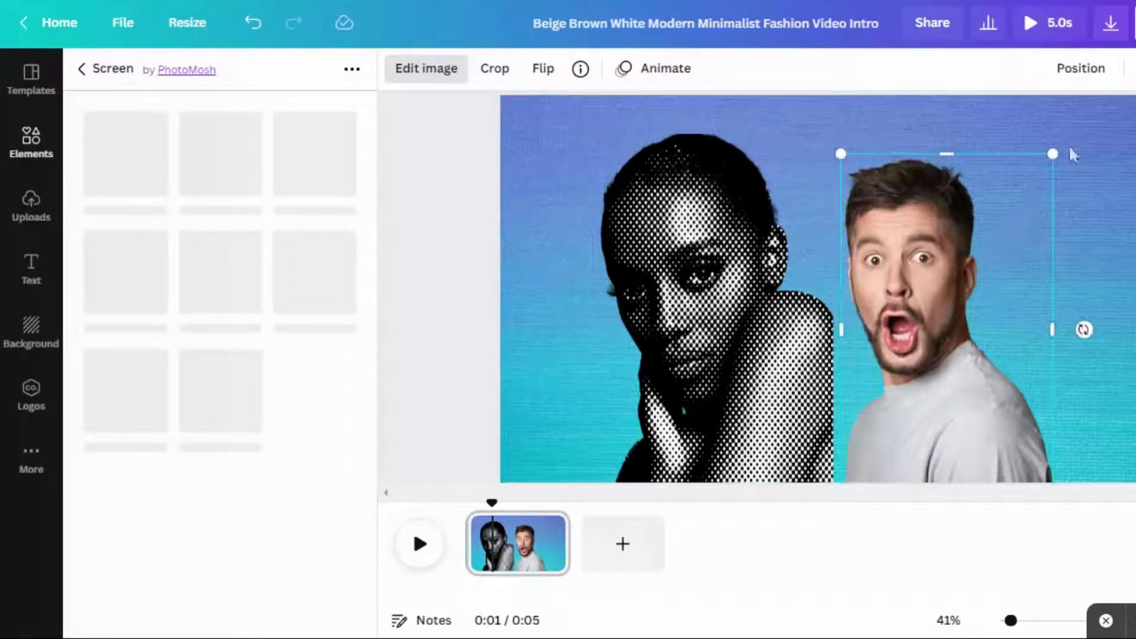
drag(1053, 155, 1072, 126)
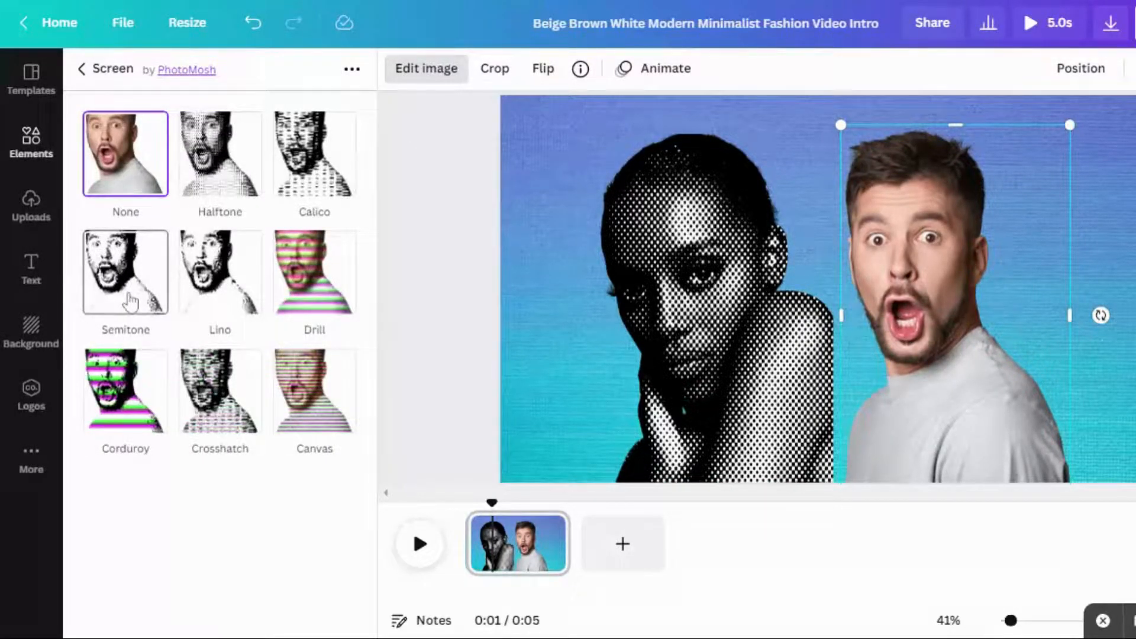
Try the Semitone effect on the man's photo with its Linocut scale at 0.62, and cancel it
click(130, 302)
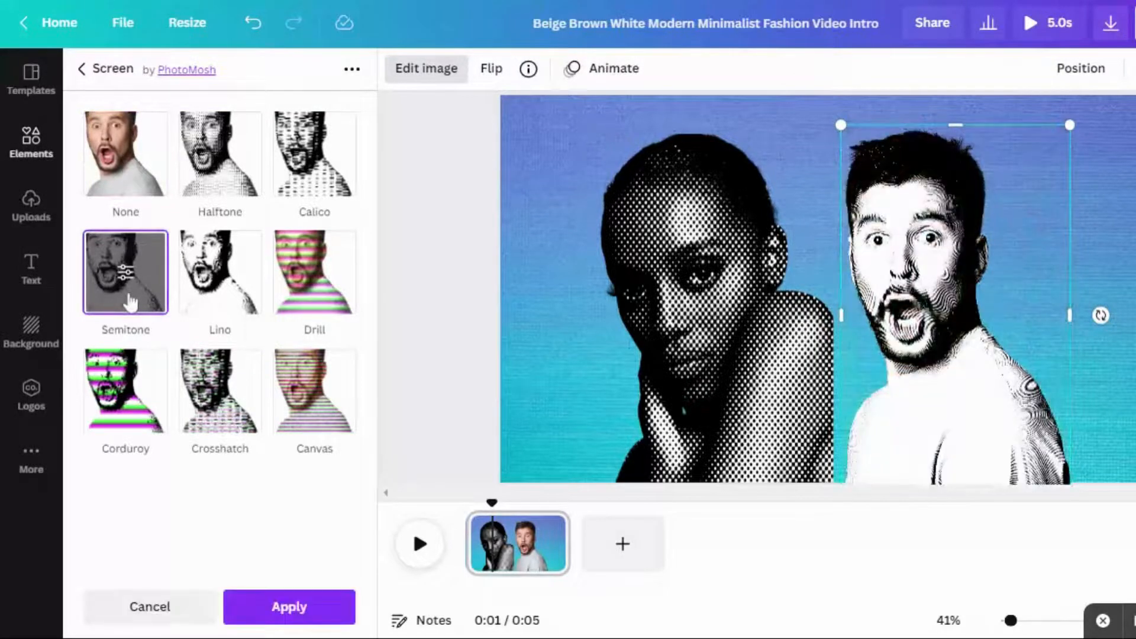
click(130, 303)
drag(284, 185, 108, 228)
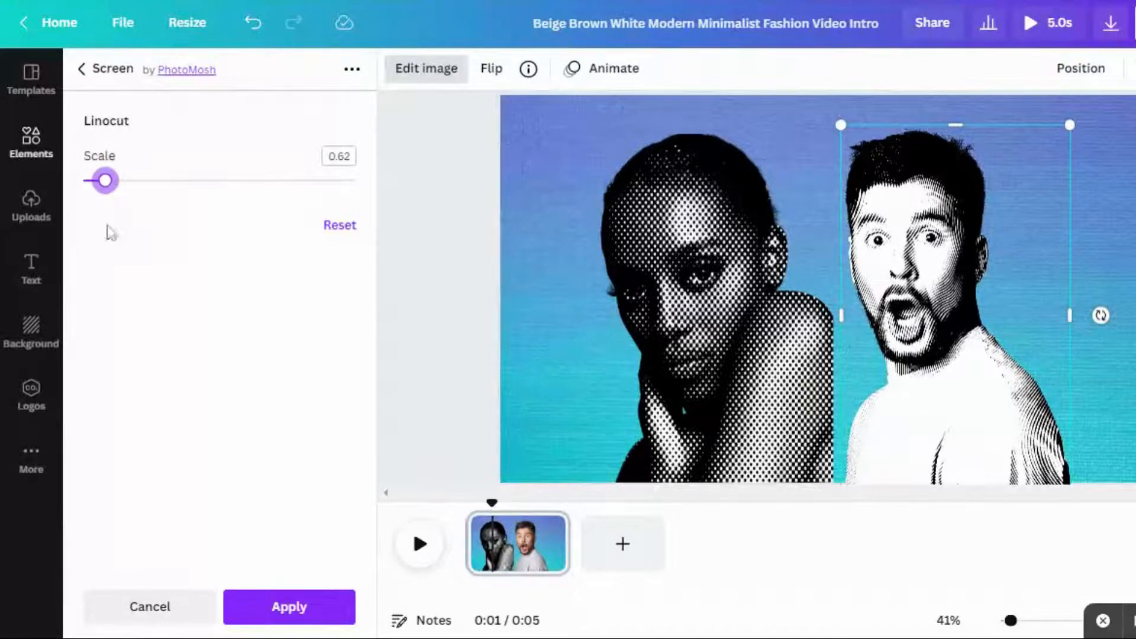
click(169, 602)
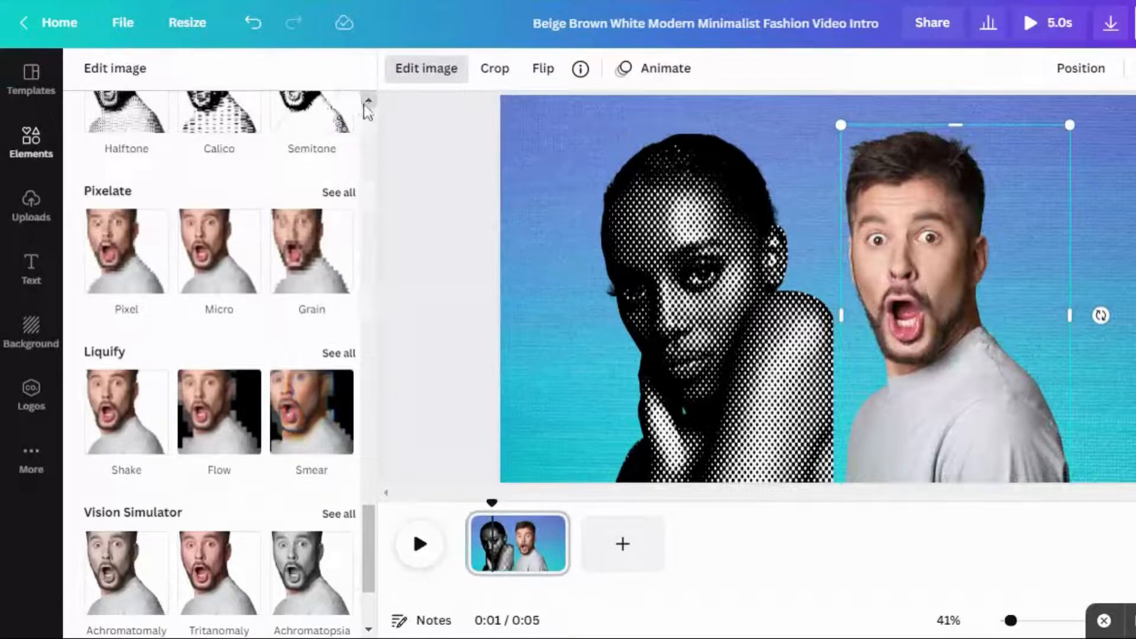
Try the Calico effect on the man's photo with its Halftone scale at 1.03, and cancel it
scroll(366, 110, up, 2)
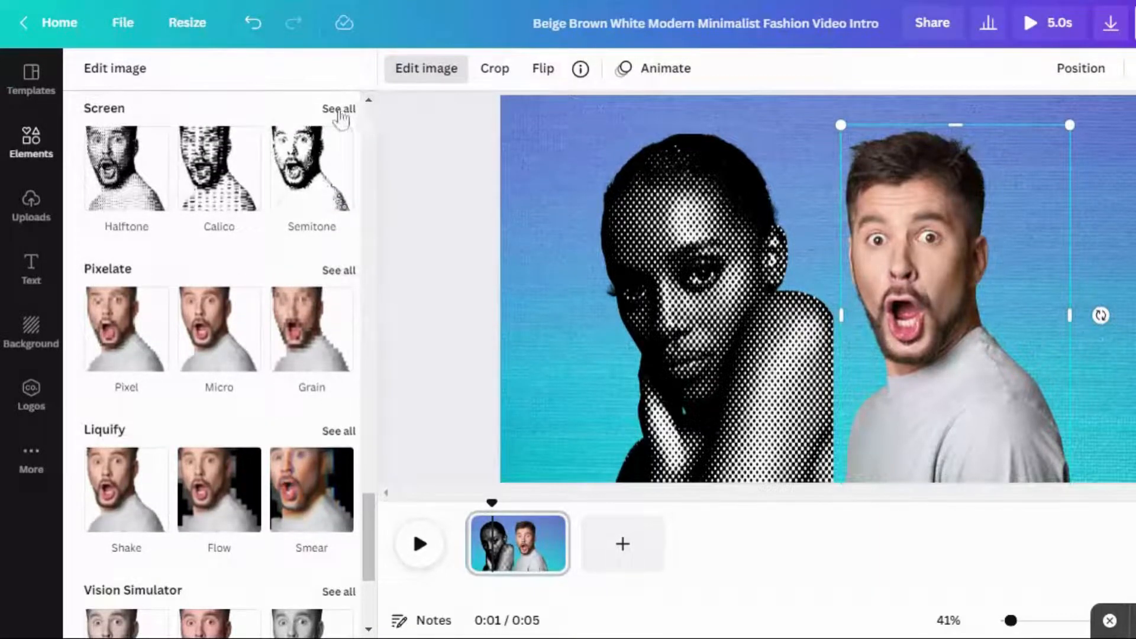
click(339, 110)
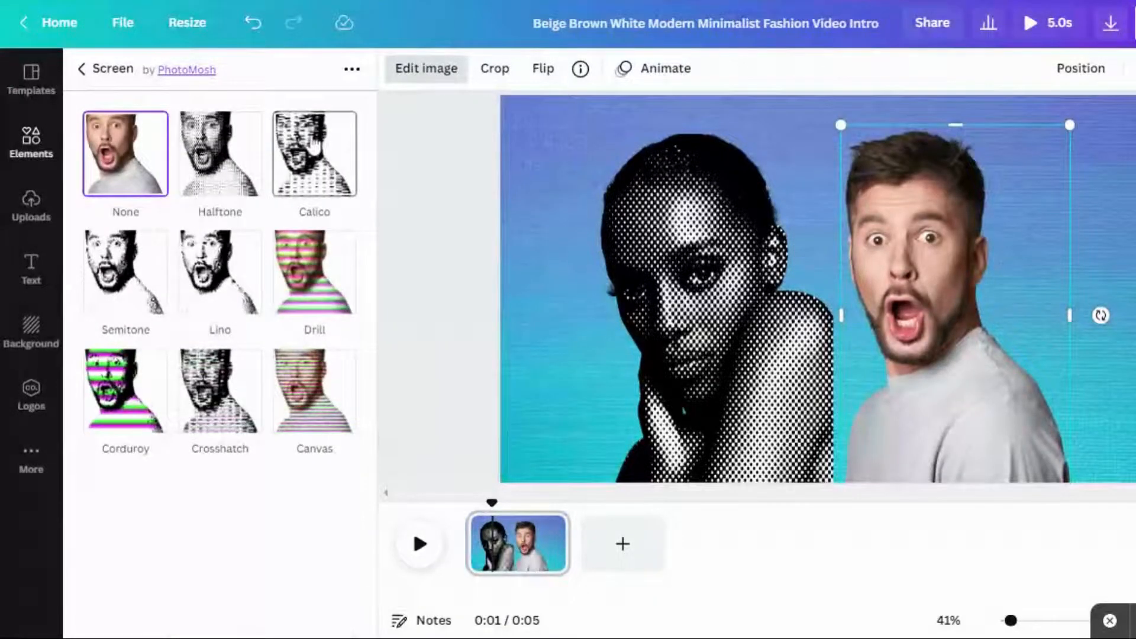
click(314, 145)
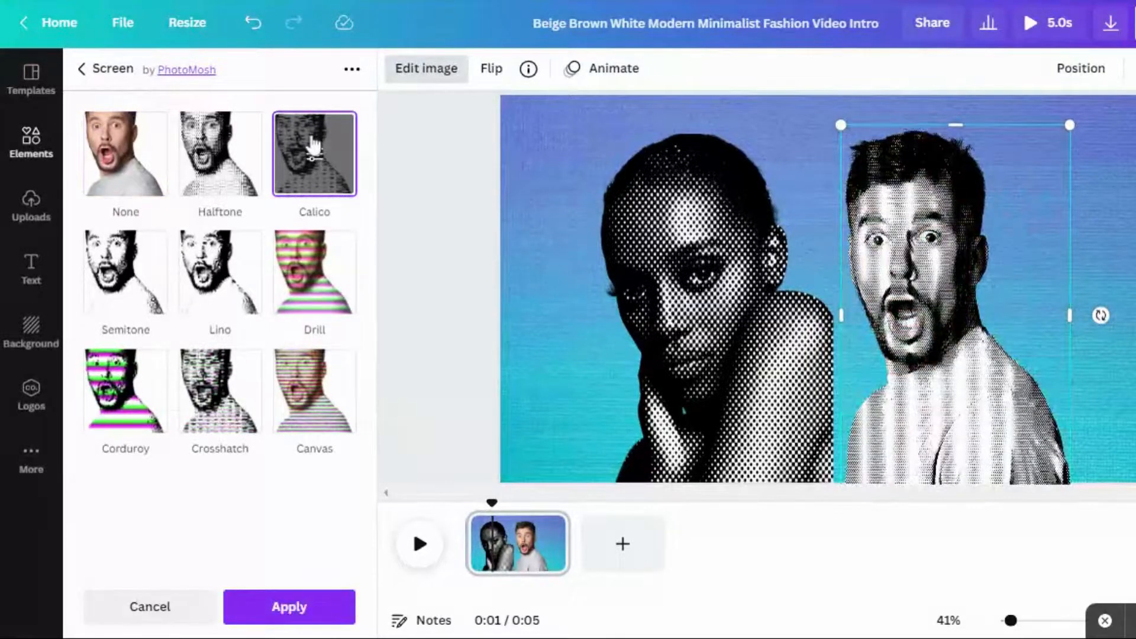
click(314, 145)
drag(361, 194, 94, 249)
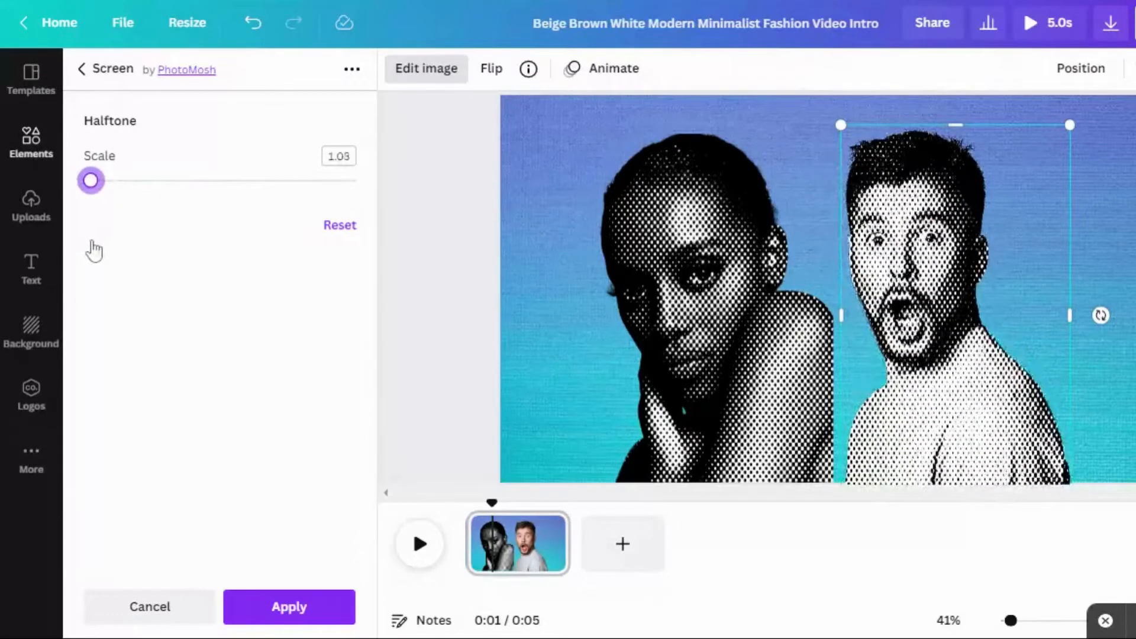
click(169, 608)
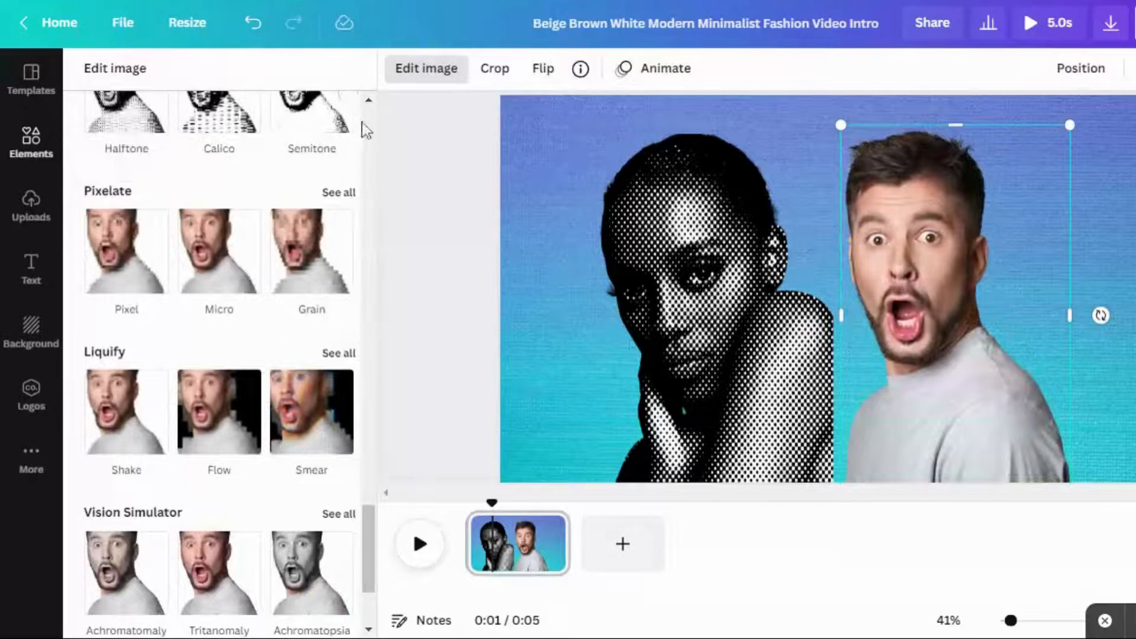
Preview the Lino, Drill, Corduroy, Crosshatch and Canvas variants of the Screen effect on the man's photo
scroll(366, 103, up, 2)
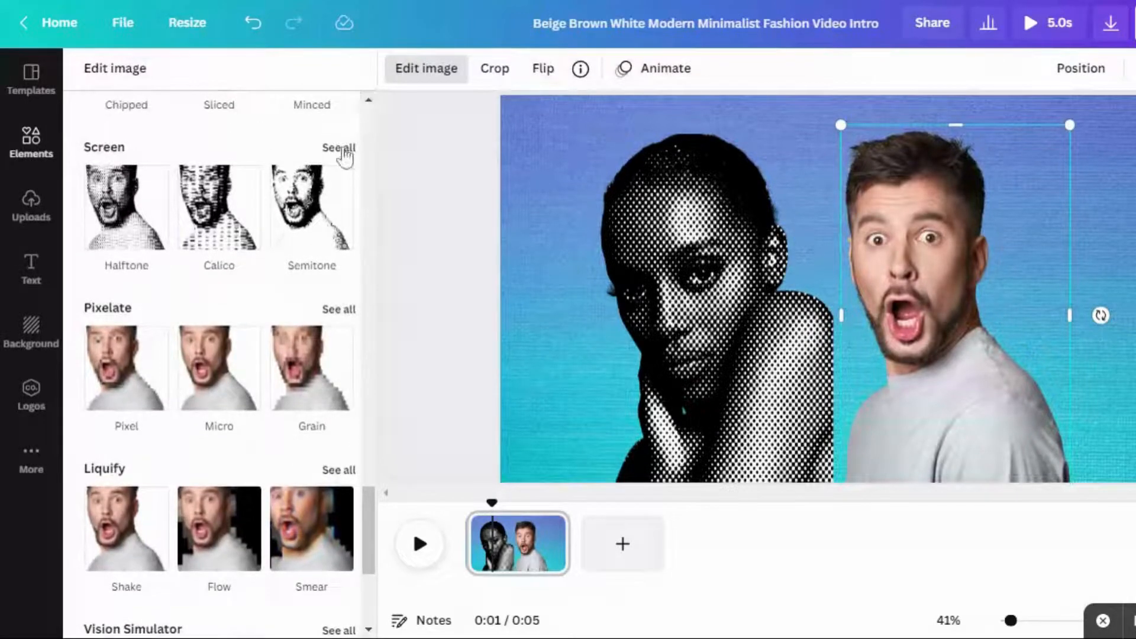
click(340, 148)
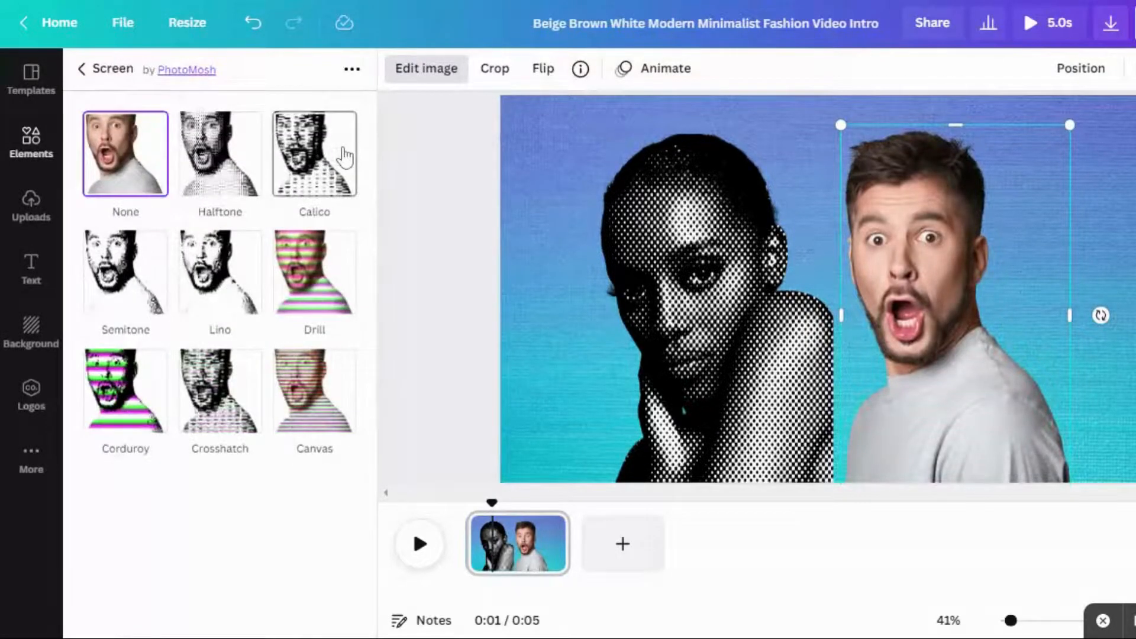
click(236, 272)
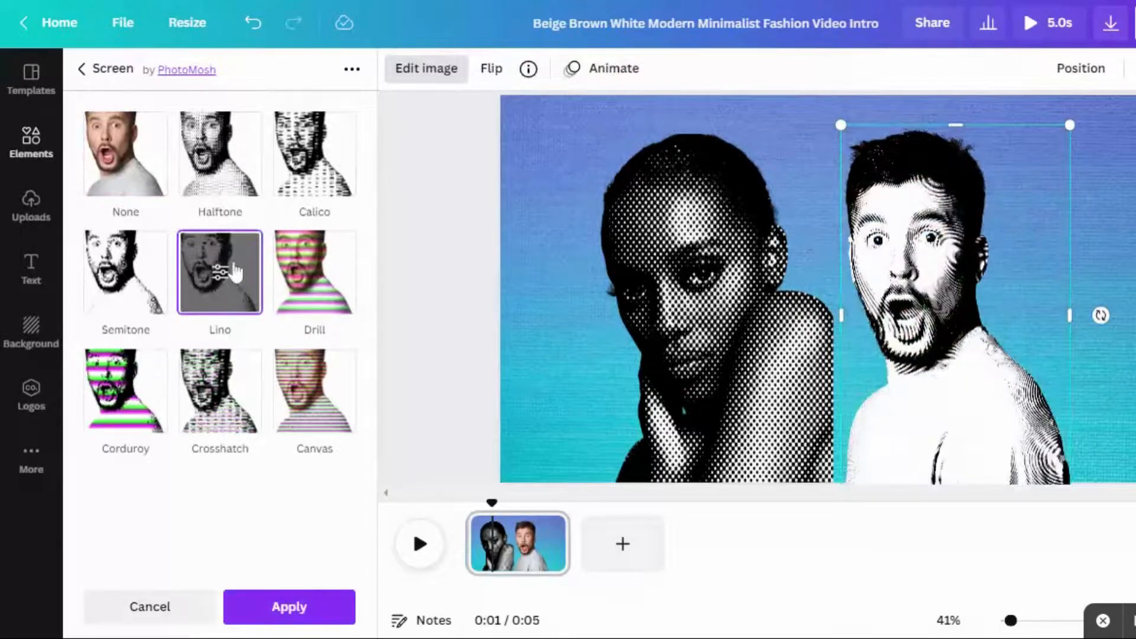
click(289, 272)
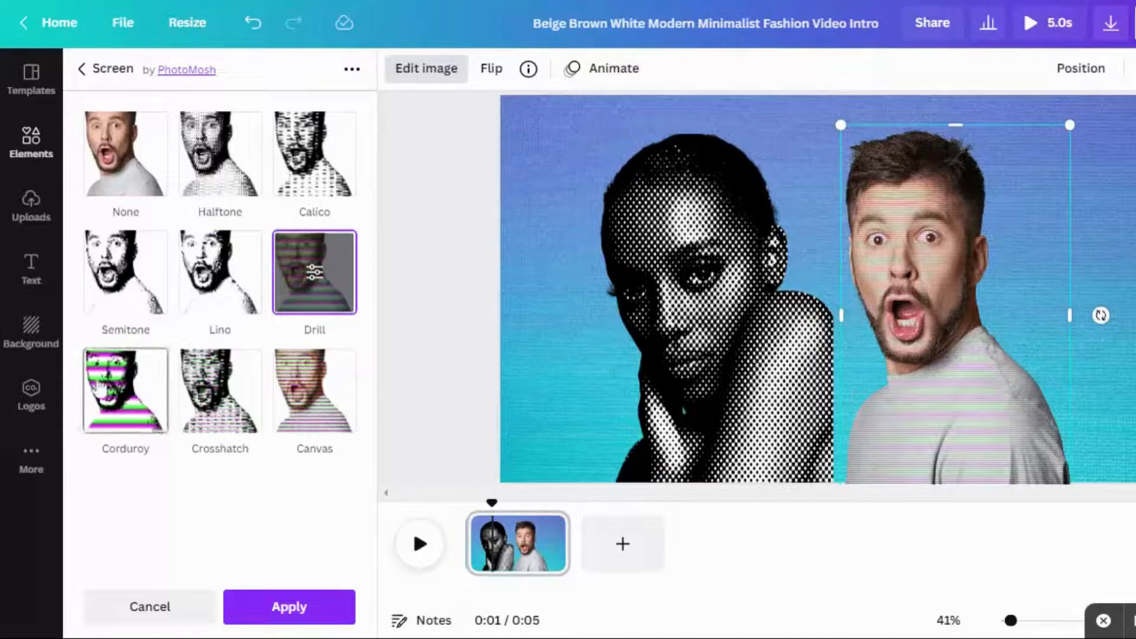
click(99, 388)
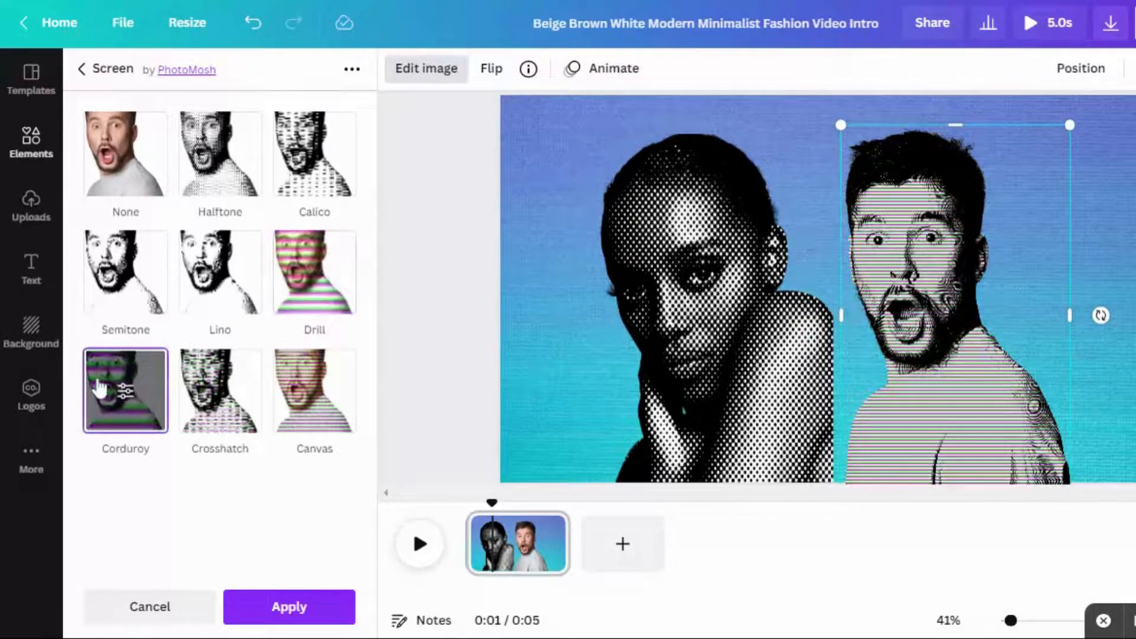
click(201, 379)
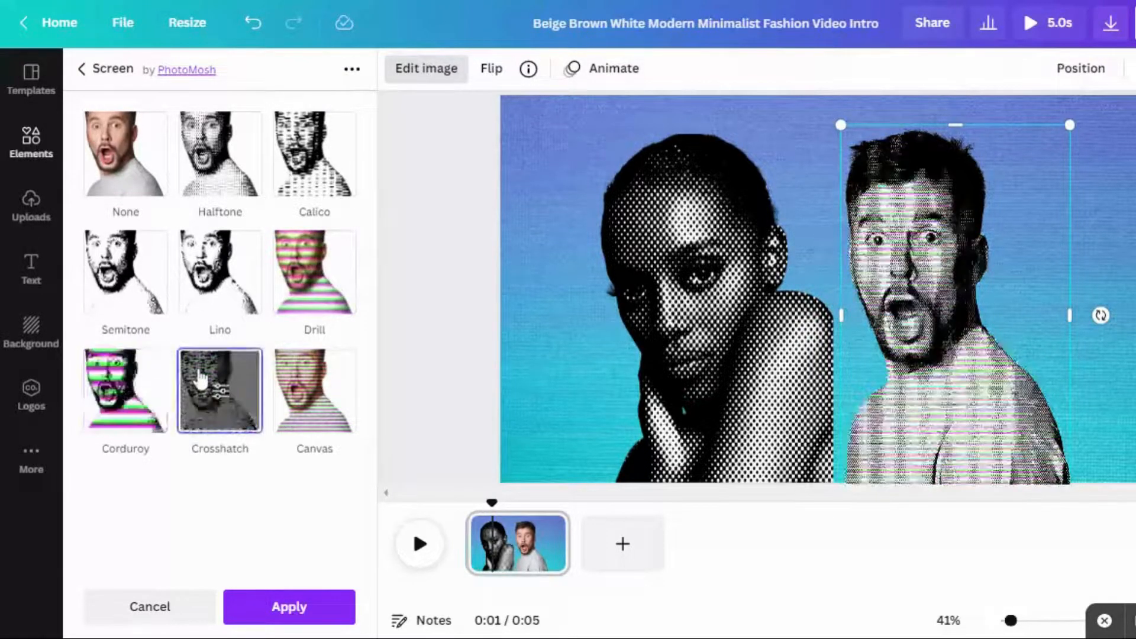
click(284, 385)
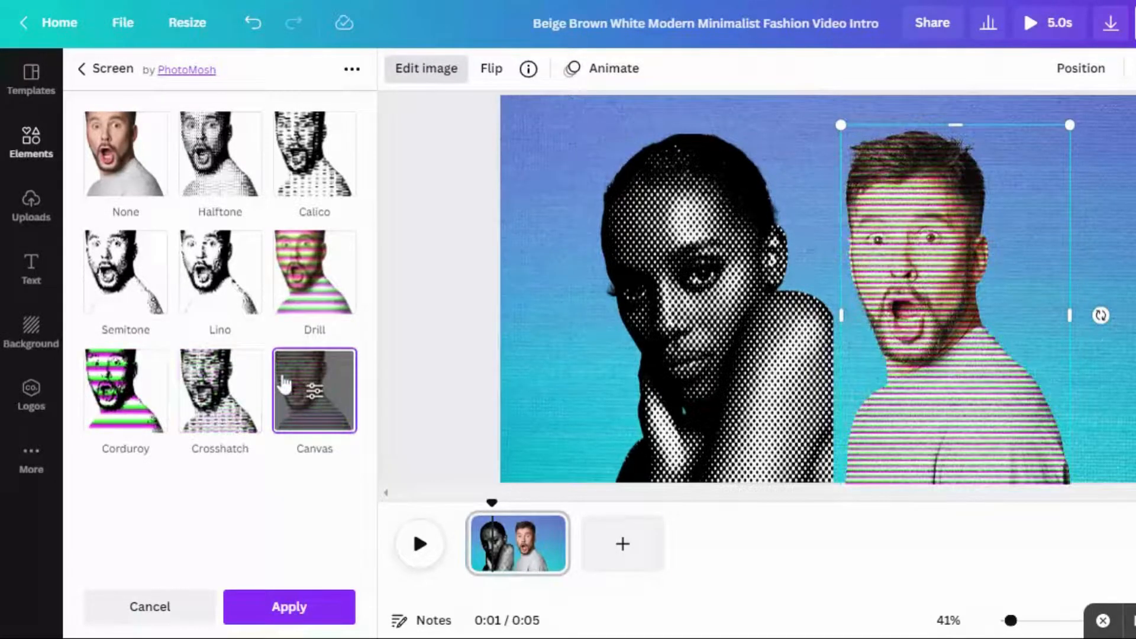
Try the Corduroy effect on the man's photo with Linocut scale 0.64, Scanlines count 1, number of lines 0.01 and noisiness 1.8, and cancel it
click(129, 421)
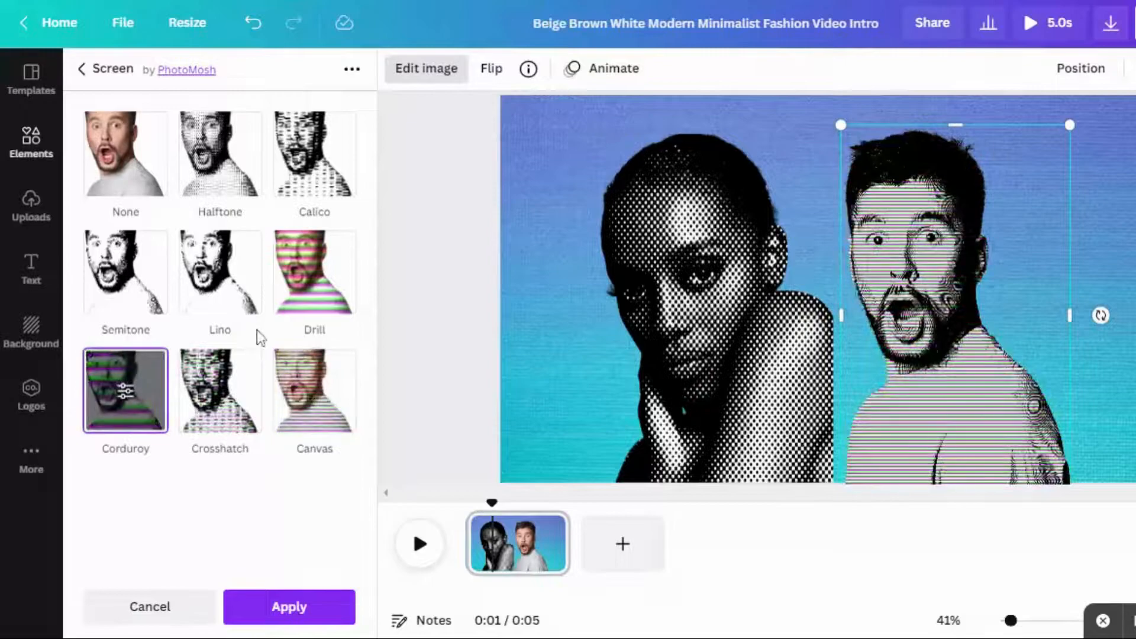
click(106, 426)
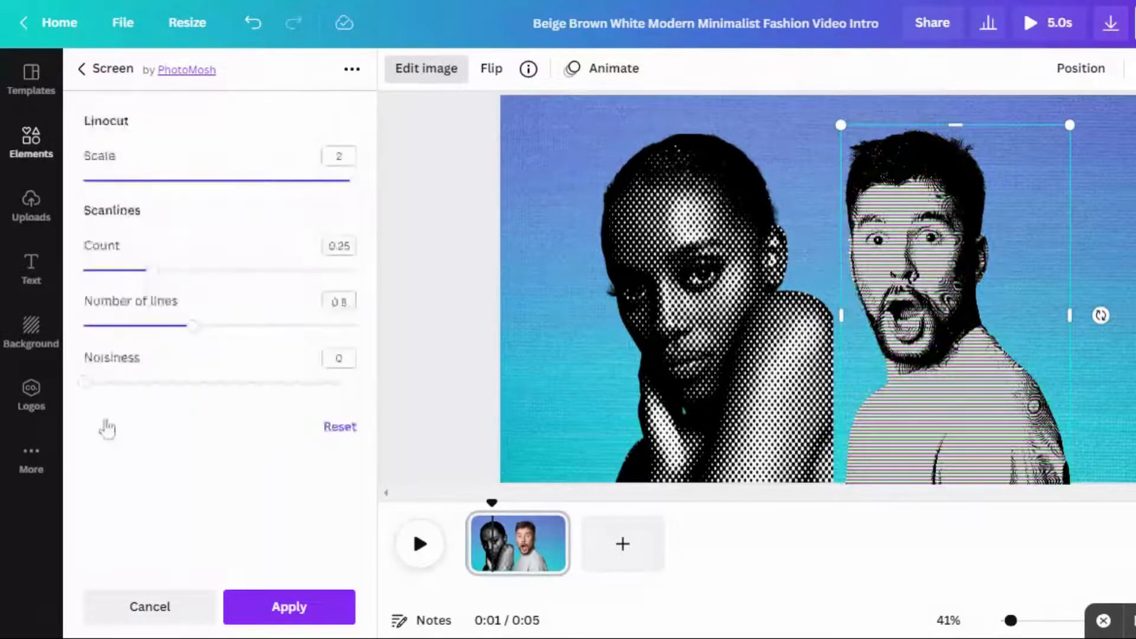
drag(152, 271, 406, 269)
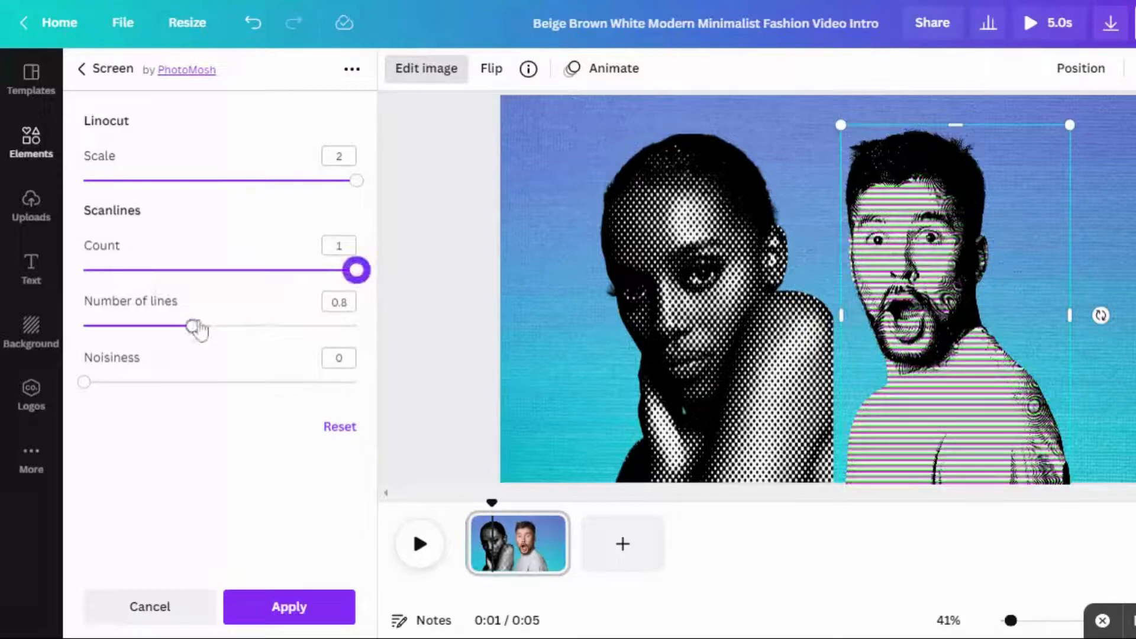
drag(190, 327, 375, 320)
drag(505, 316, 329, 383)
drag(325, 181, 302, 200)
drag(312, 202, 112, 206)
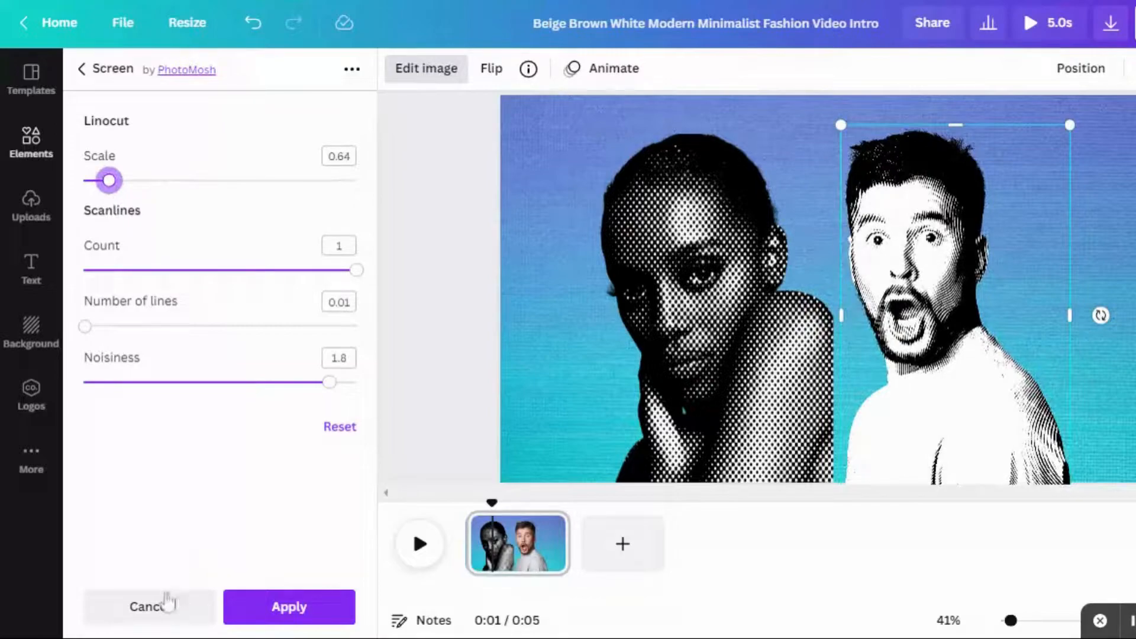
click(168, 605)
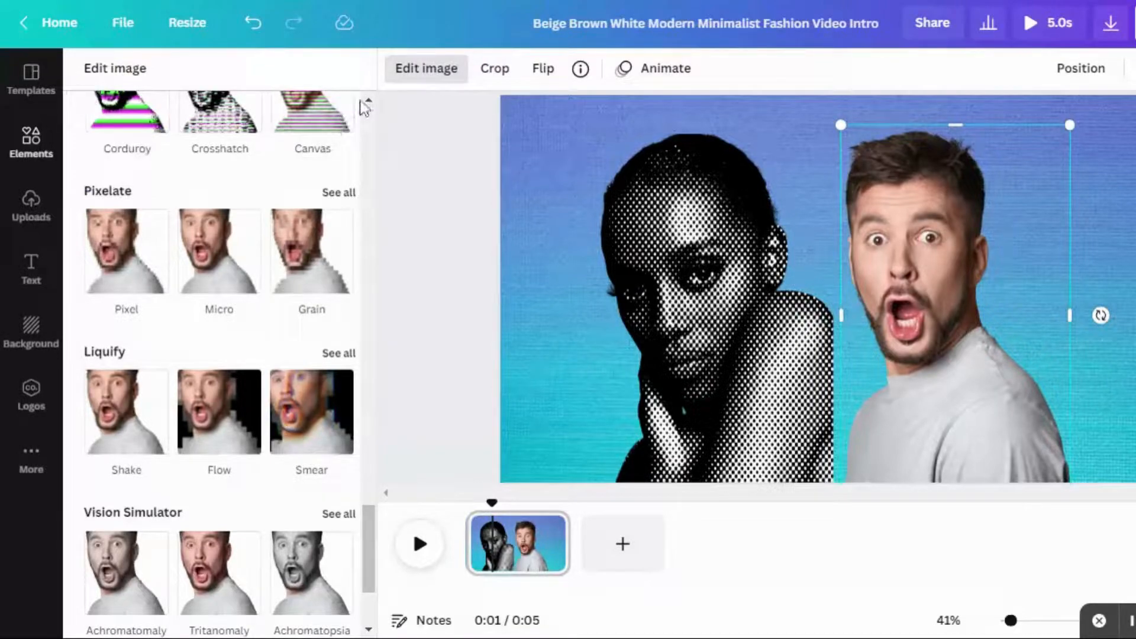
Try the Canvas effect on the man's photo with Scanlines count 0.02, number of lines 0.43 and noisiness 0.04, and cancel it
scroll(369, 105, up, 2)
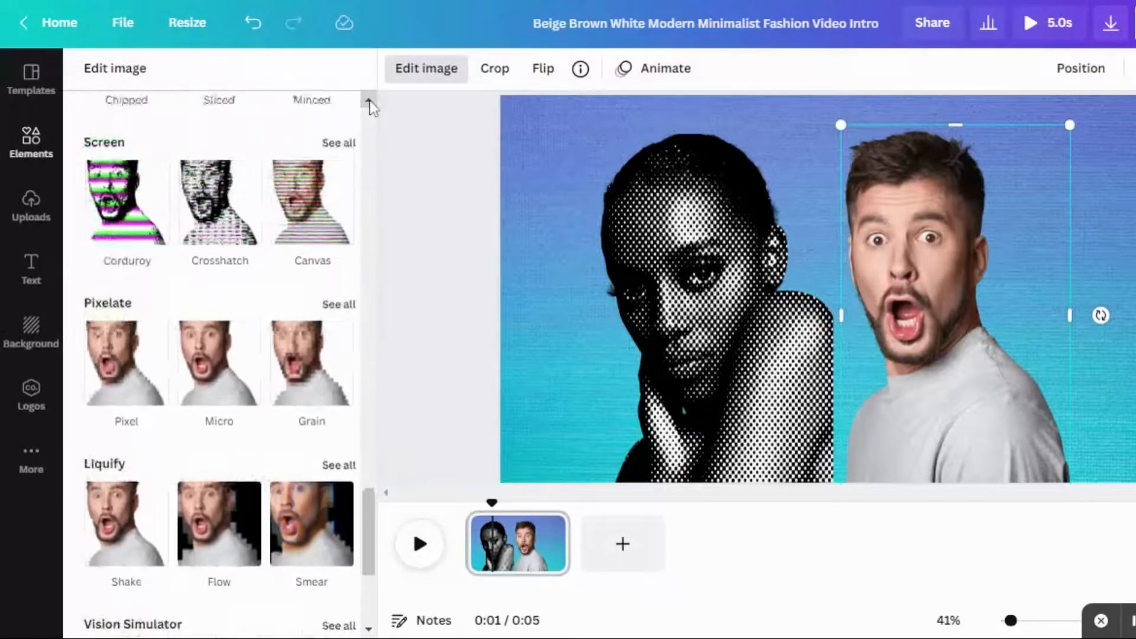
click(349, 147)
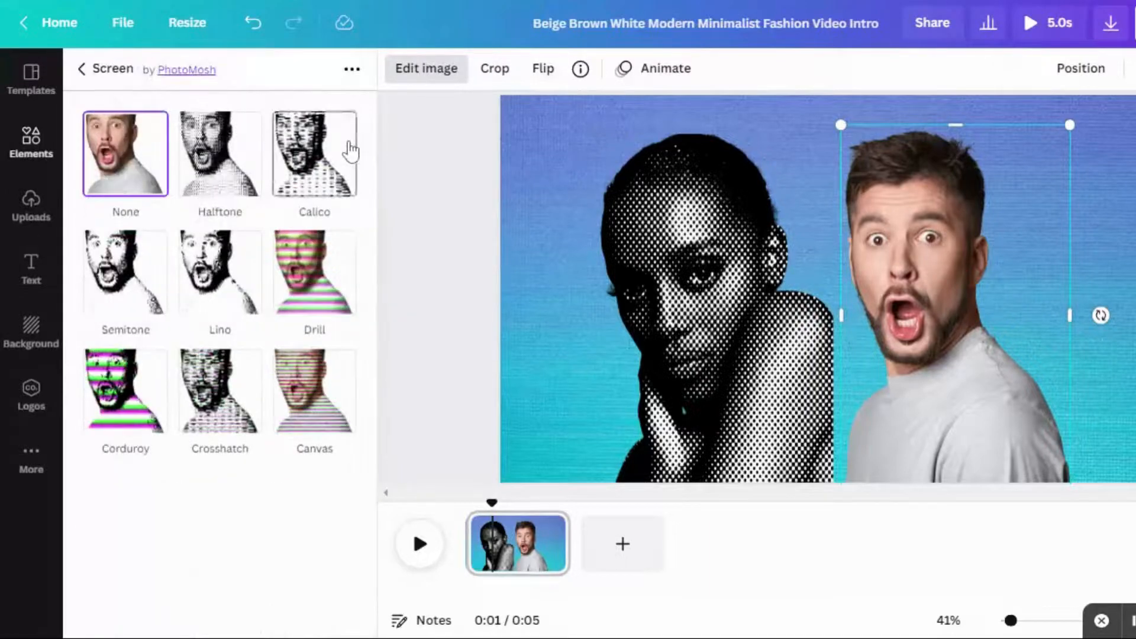
click(329, 389)
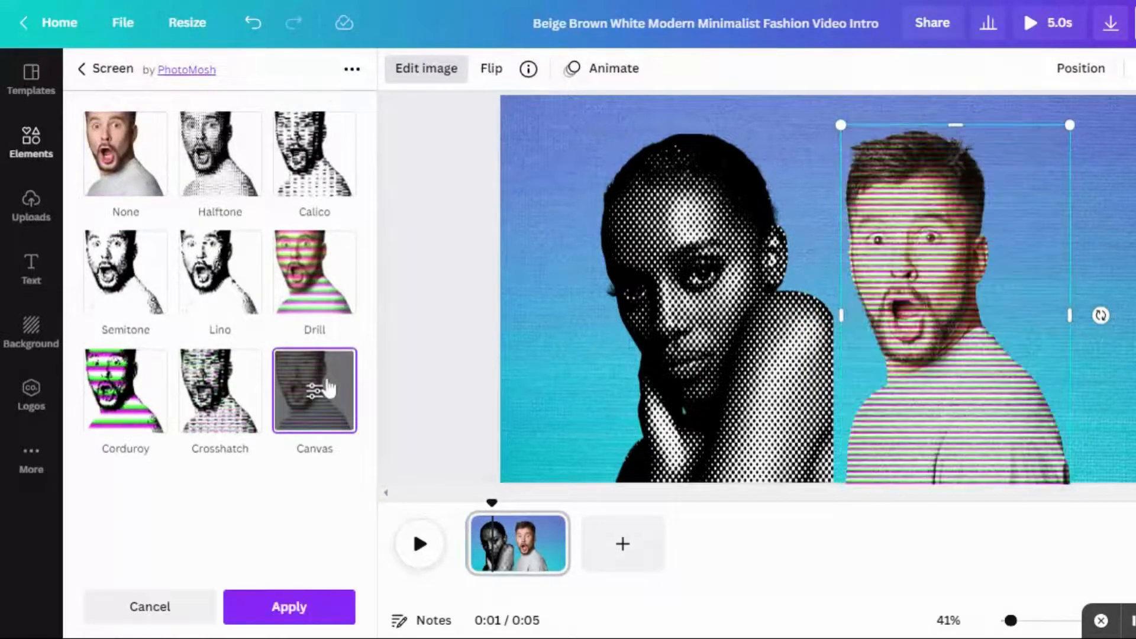
click(316, 390)
drag(356, 180, 93, 236)
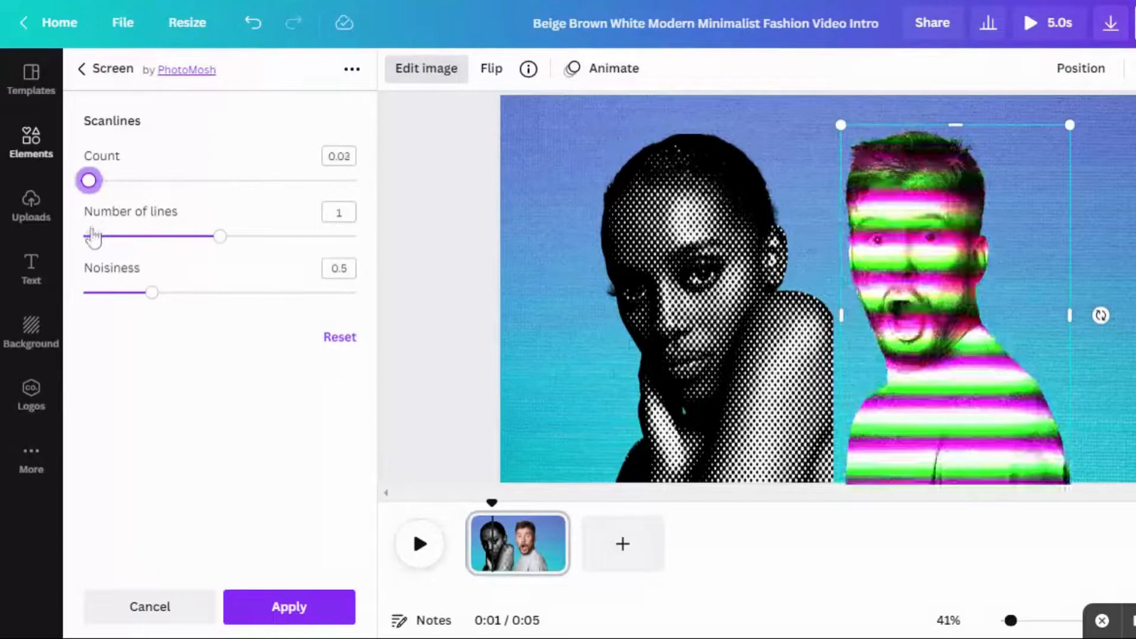
drag(216, 237, 91, 300)
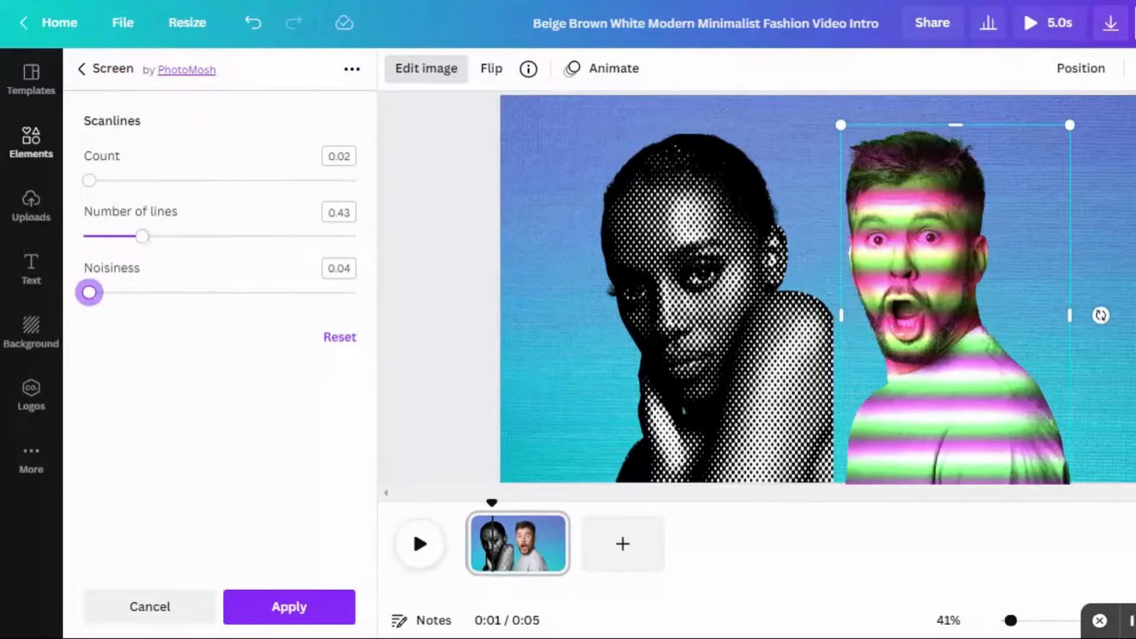
click(173, 607)
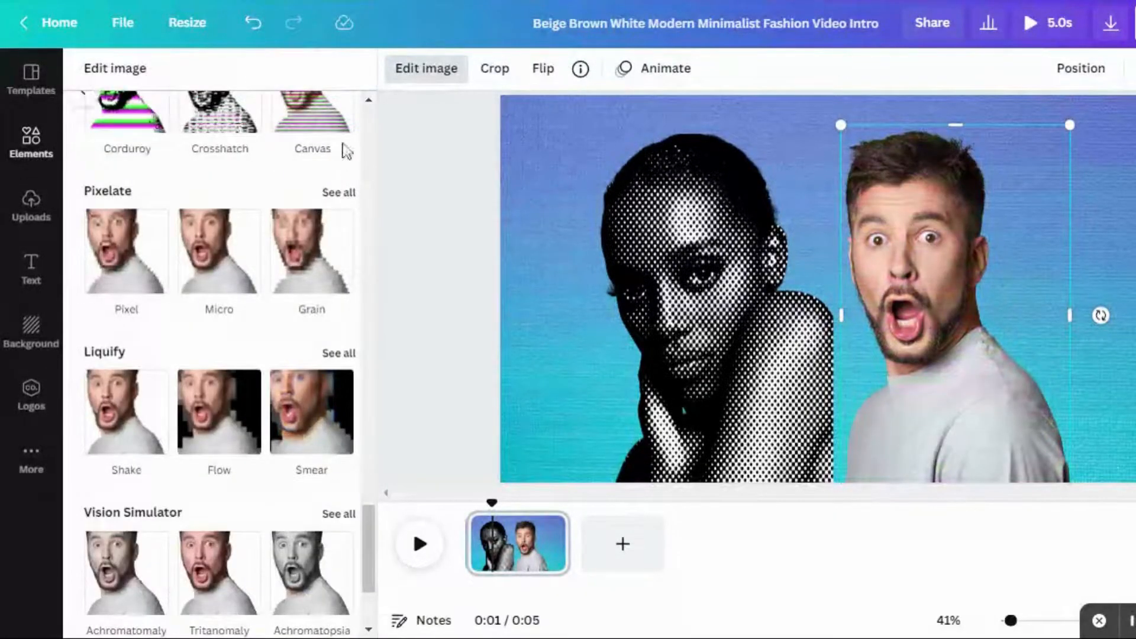
Try the Crosshatch effect on the man's photo with Halftone scale 1, number of lines 2 and noisiness 2
scroll(355, 119, up, 1)
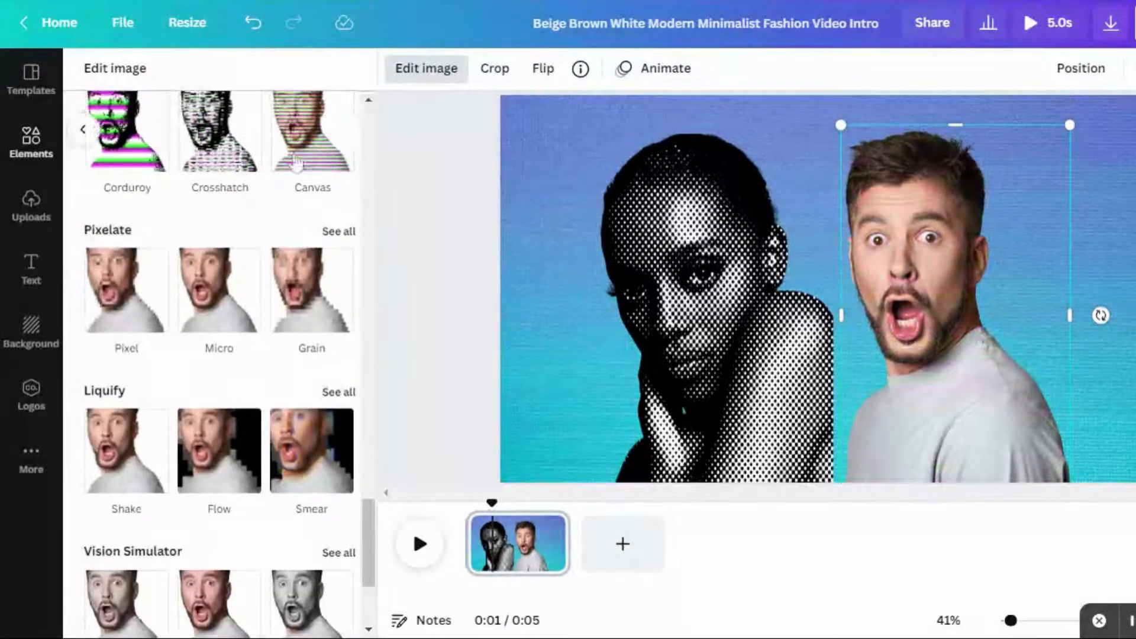
click(239, 151)
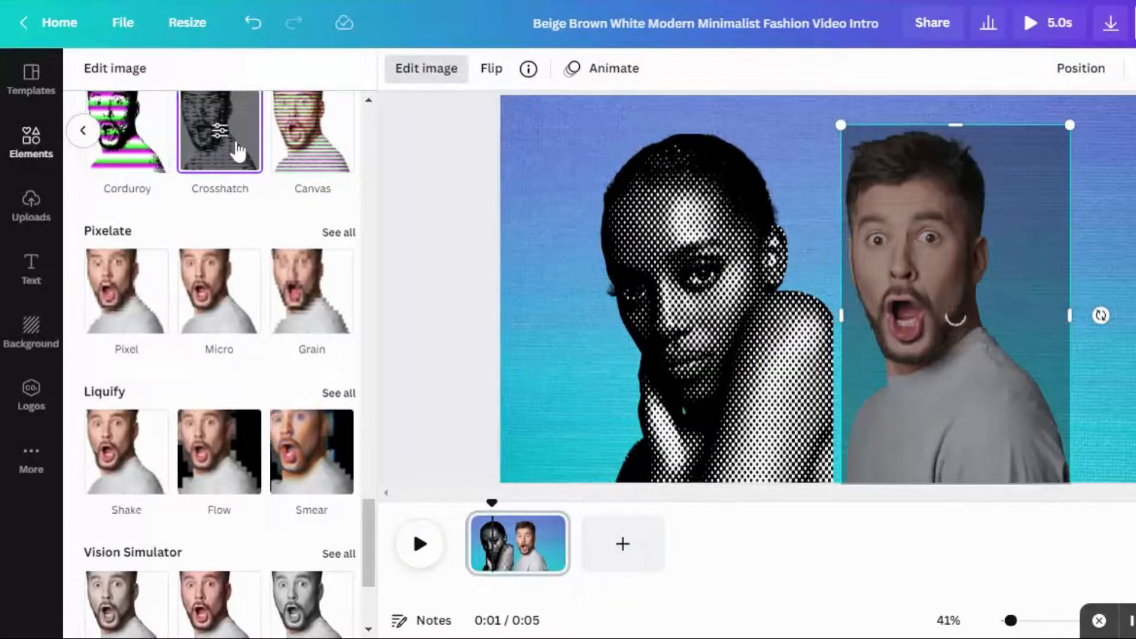
click(238, 151)
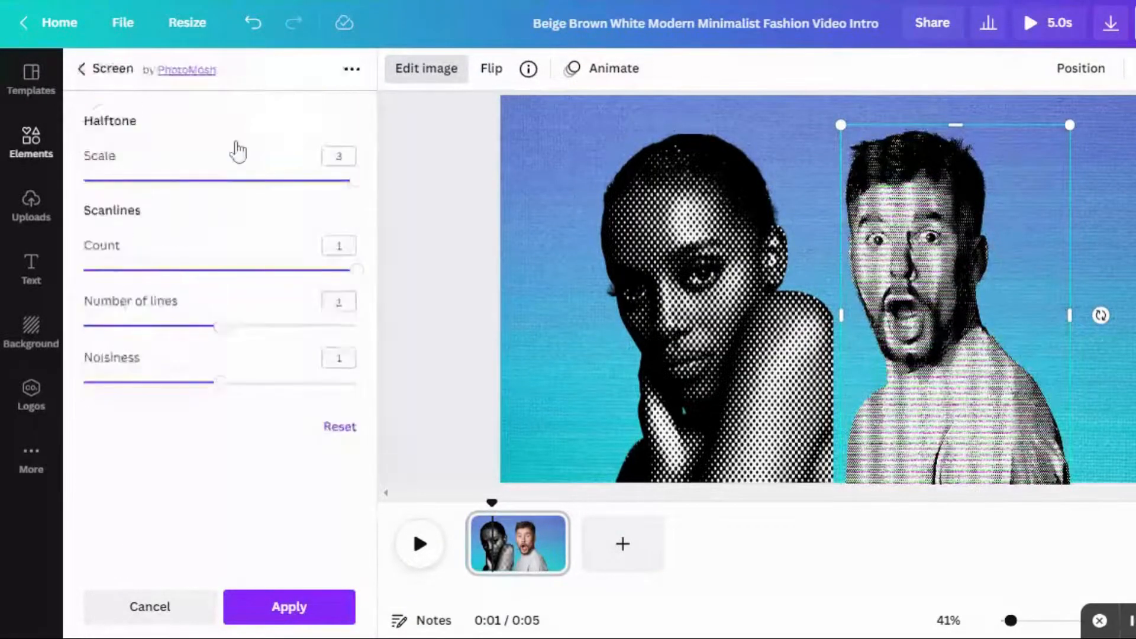
drag(354, 186, 79, 193)
drag(221, 333, 461, 339)
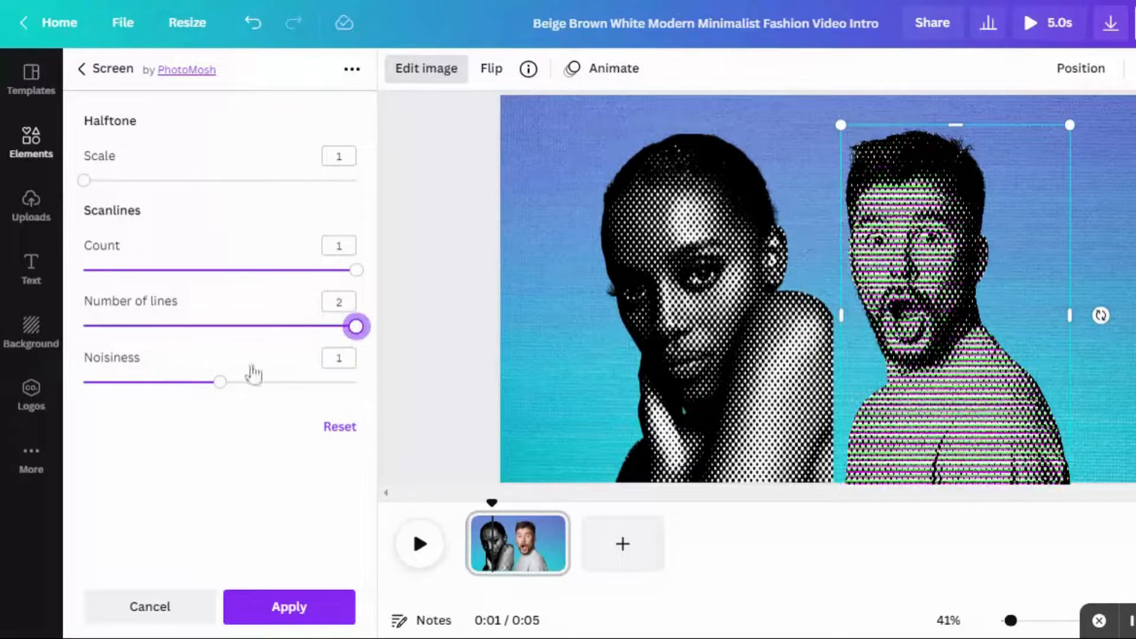
drag(217, 383, 3, 391)
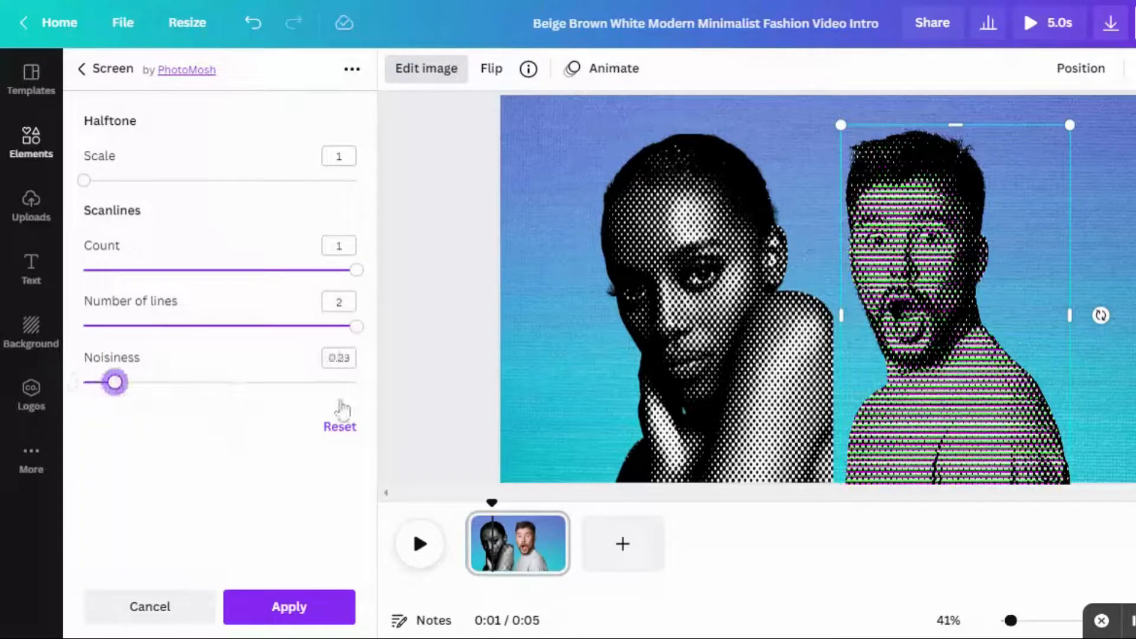
drag(234, 401, 497, 438)
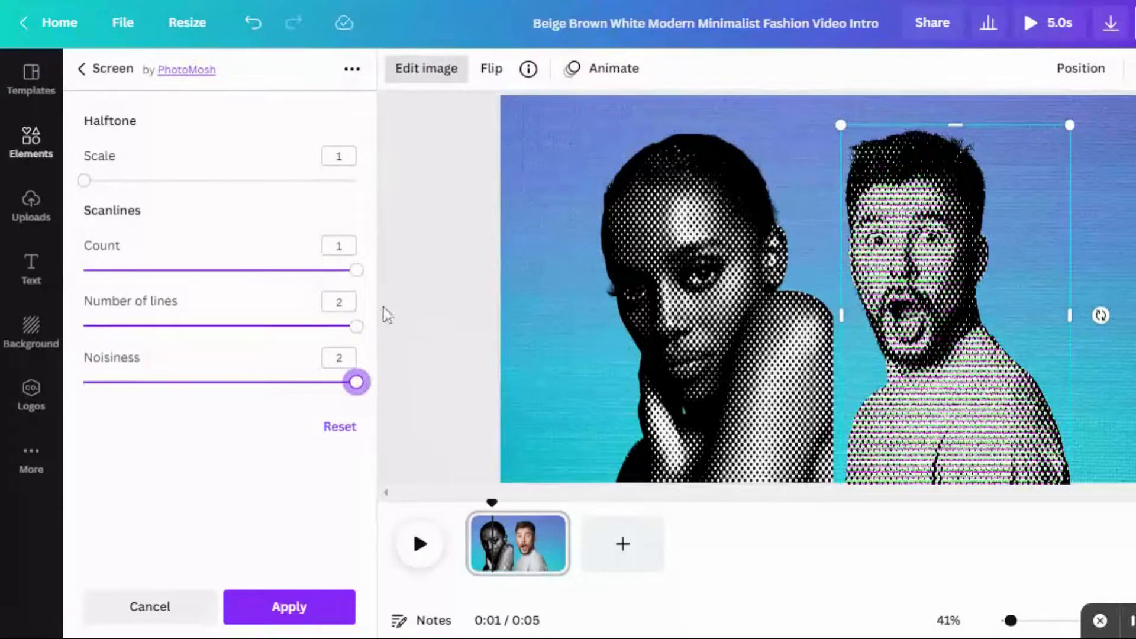
Try a Scanlines count of 0.43 on the Crosshatch effect, and raise the Halftone scale and the count close to their maximums
drag(357, 273, 204, 290)
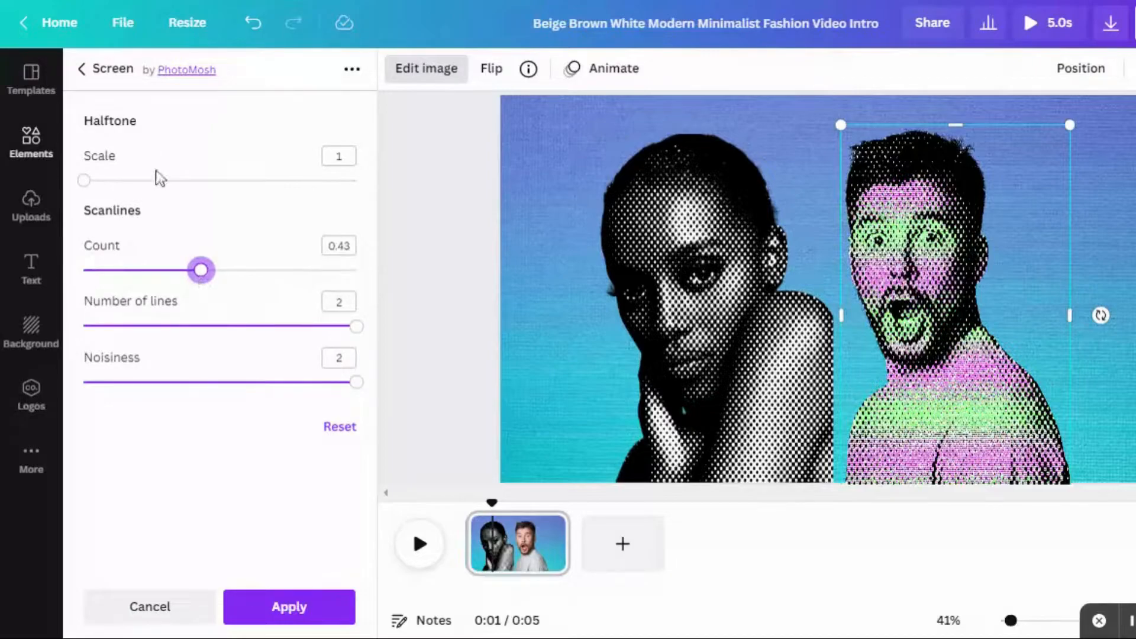
drag(84, 180, 347, 172)
drag(201, 271, 353, 261)
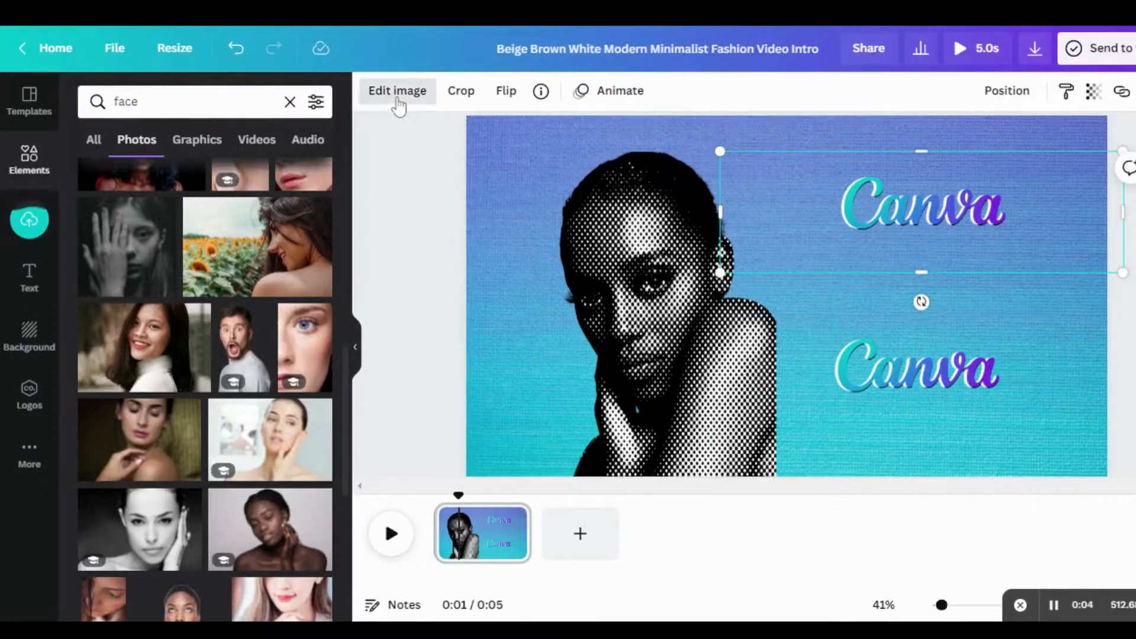
Apply the Halftone Screen effect to the upper Canva logo with its scale set to 2.57
click(398, 101)
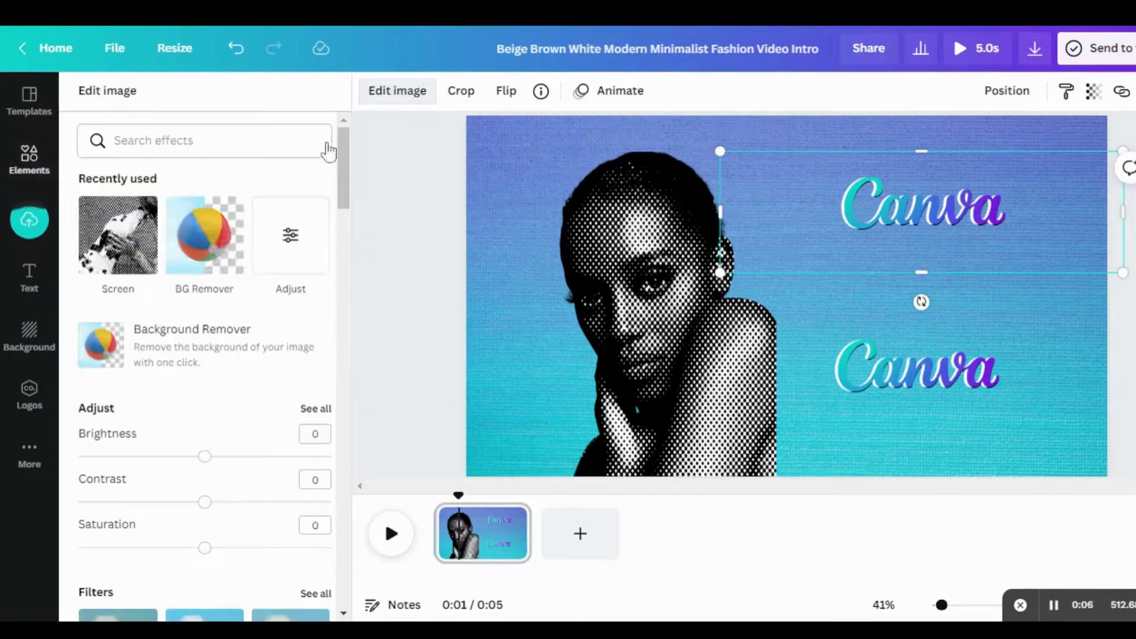
click(151, 239)
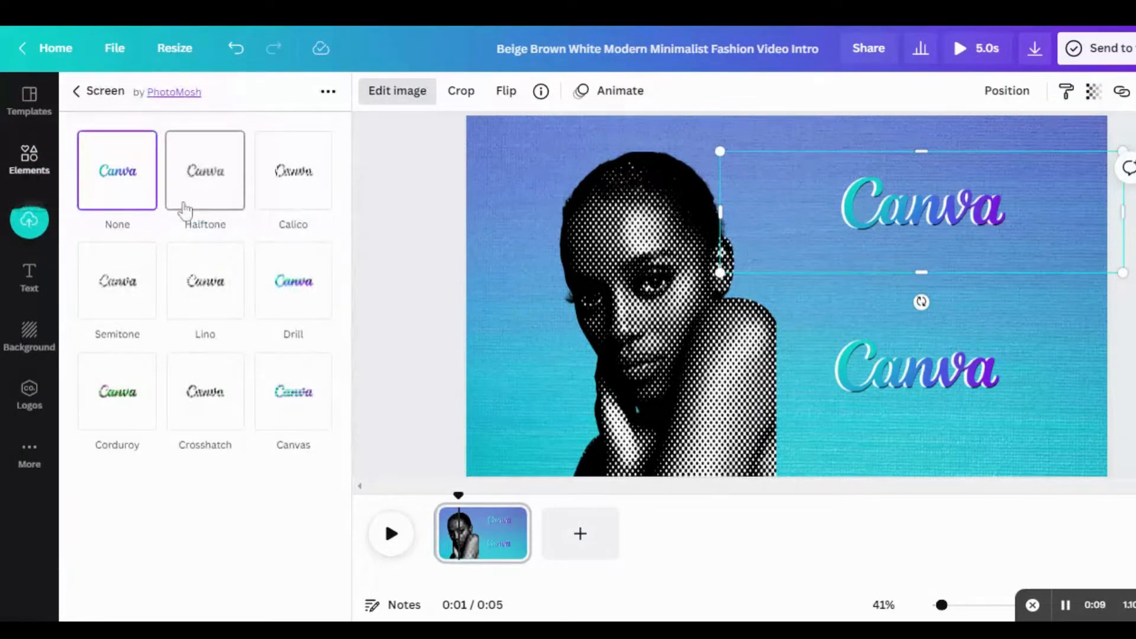
click(185, 207)
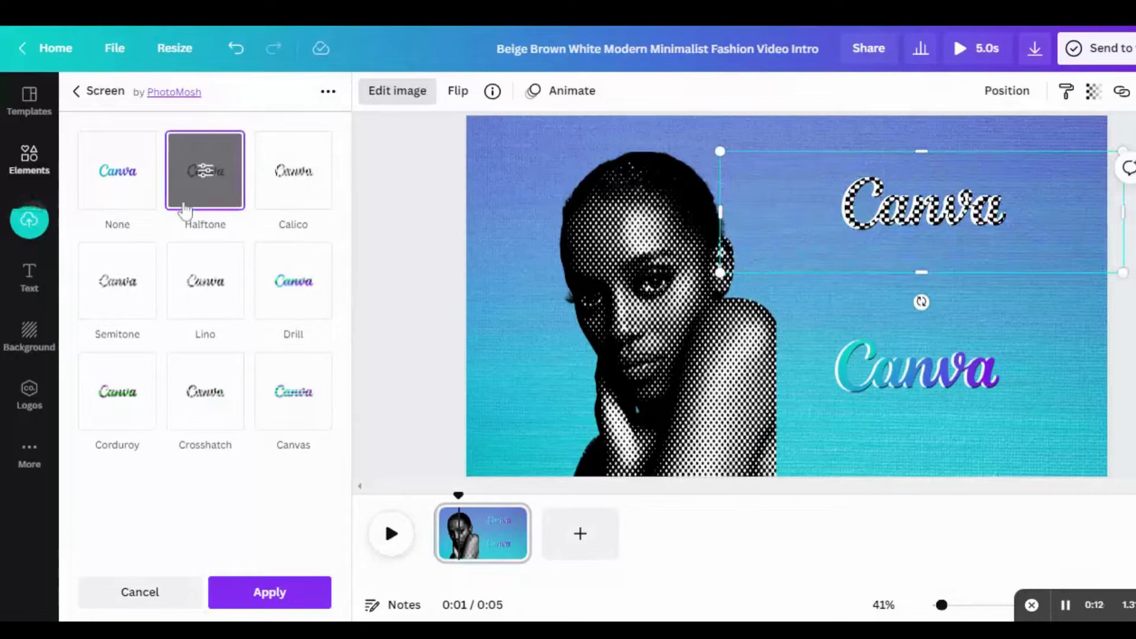
click(185, 208)
drag(85, 204, 281, 207)
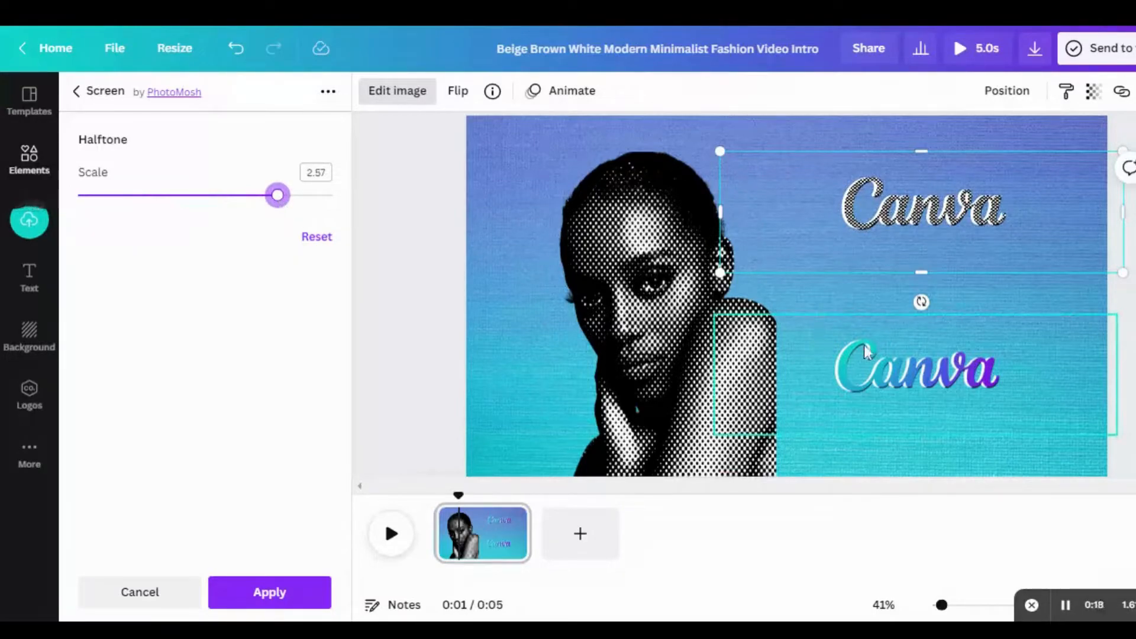
click(237, 592)
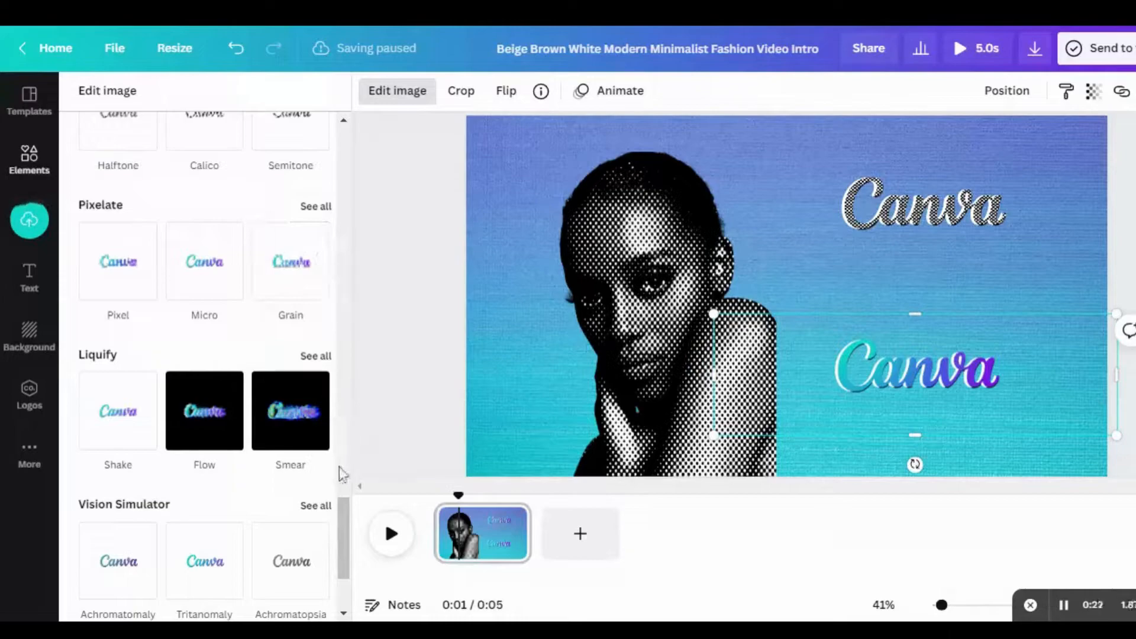
Apply the Semitone Screen effect to the lower Canva logo with its Linocut scale set to 0.74
scroll(347, 473, up, 2)
scroll(347, 473, up, 3)
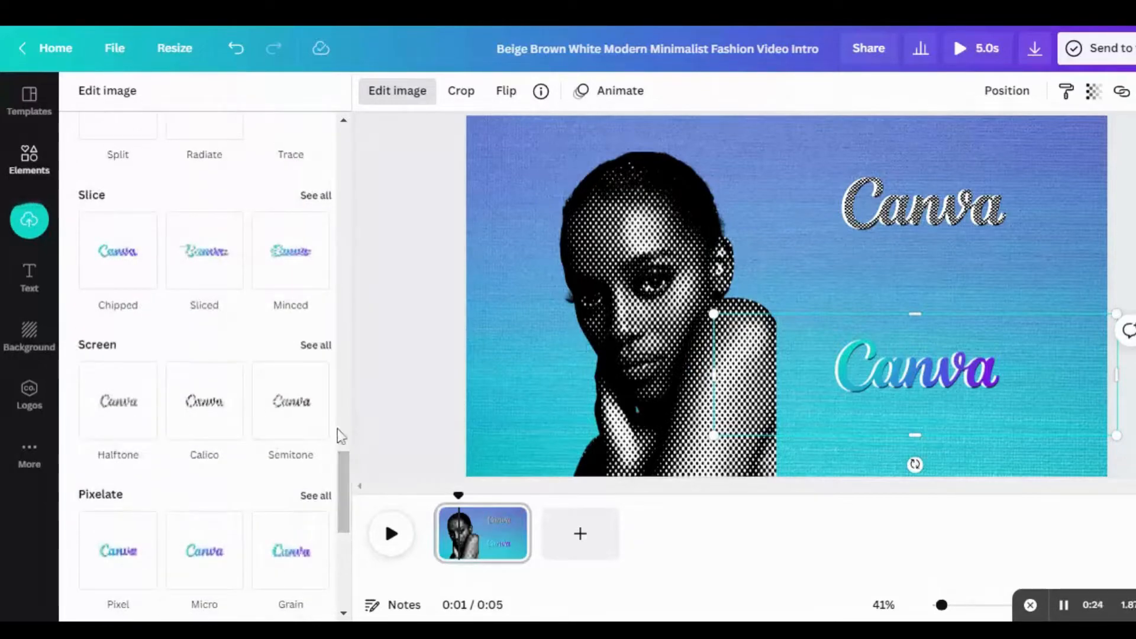
click(323, 346)
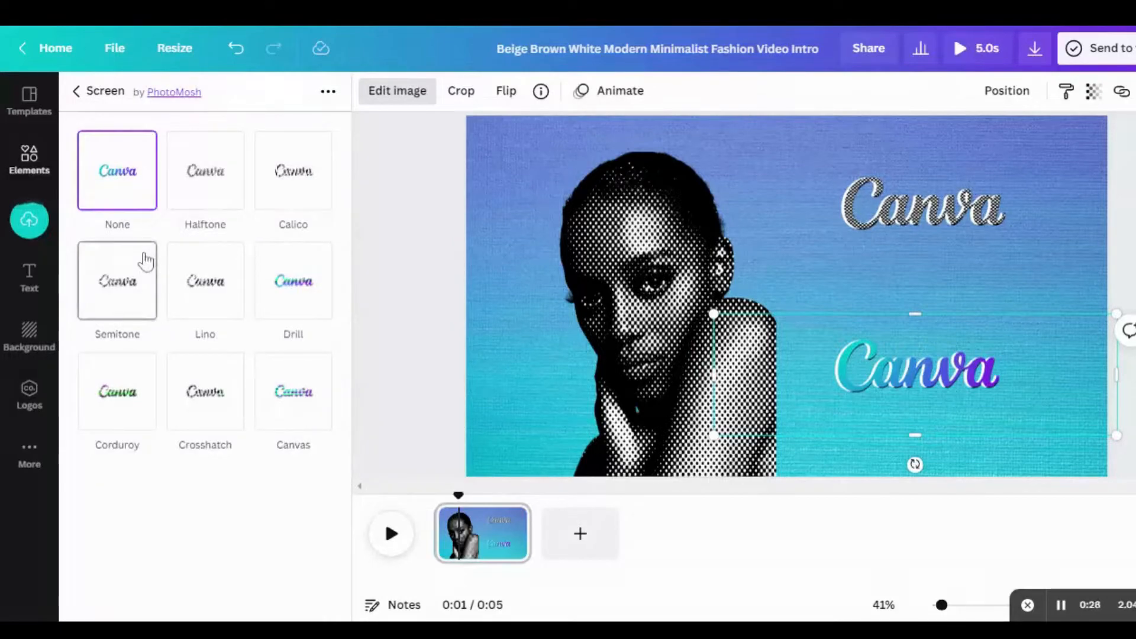
click(145, 260)
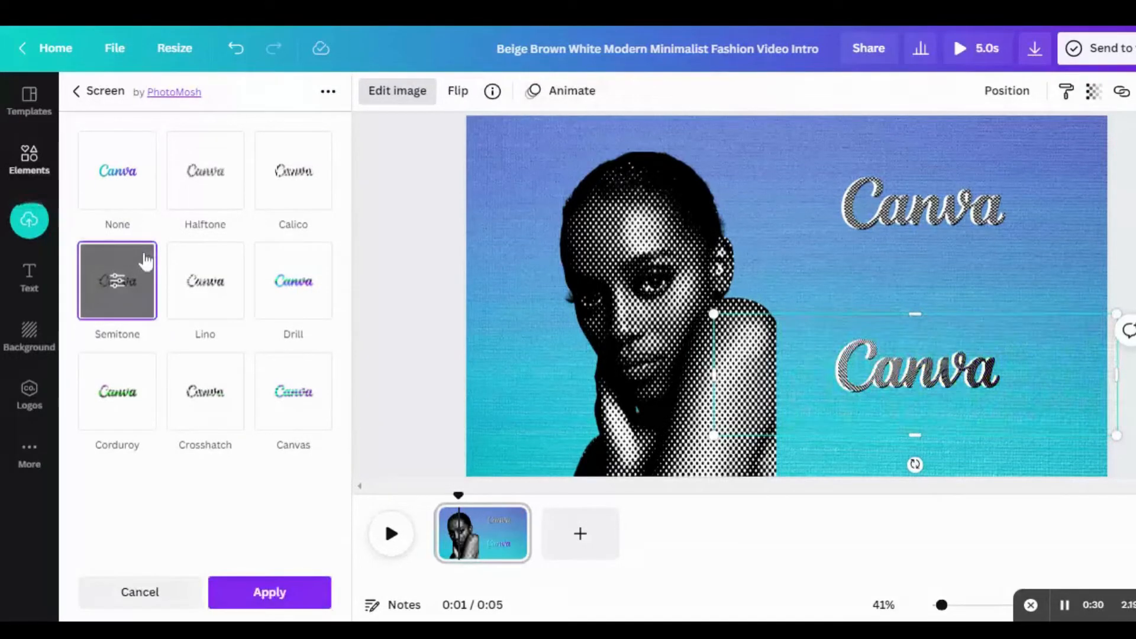
click(145, 261)
drag(265, 201, 118, 195)
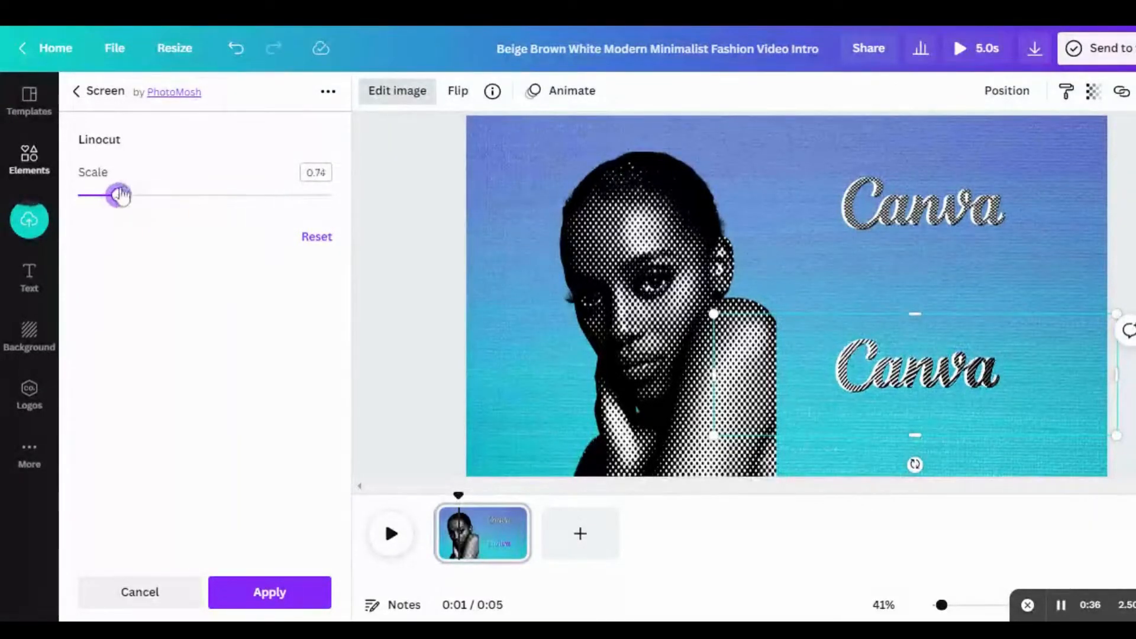
click(999, 271)
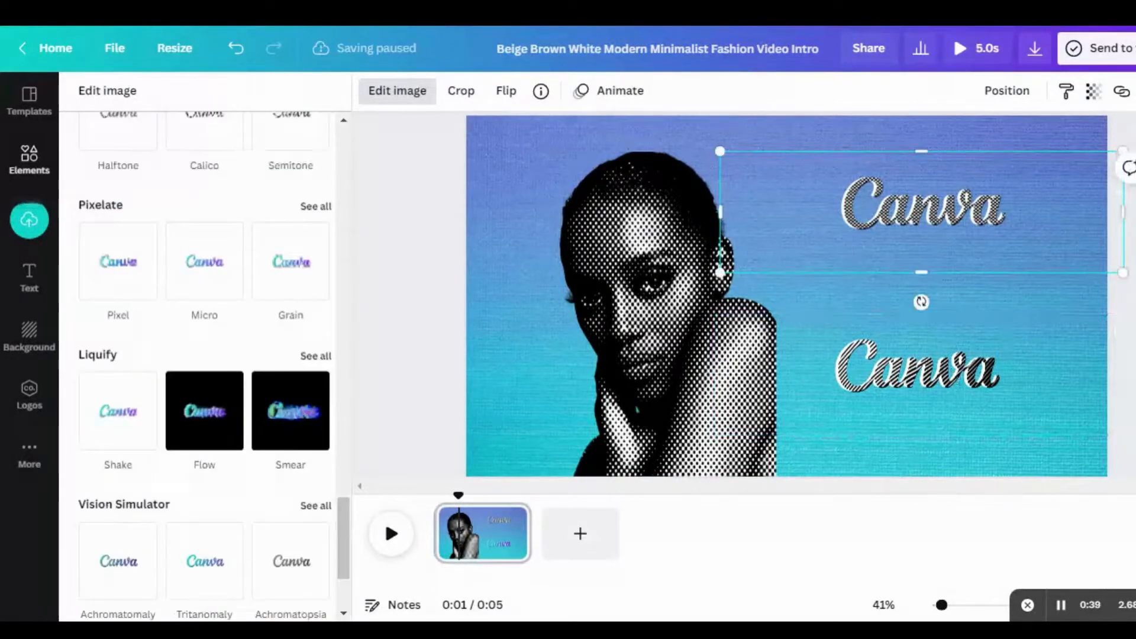
Move the striped Canva logo up below the halftone one and place another unfiltered Canva logo beneath it
drag(984, 381, 982, 296)
click(960, 251)
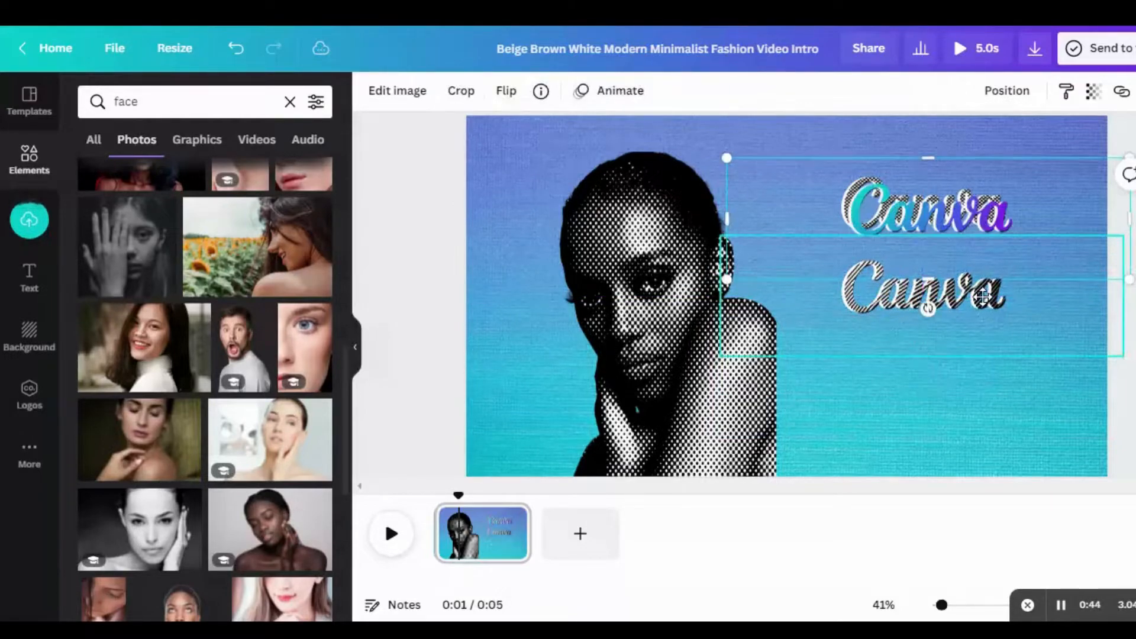
drag(956, 216, 943, 358)
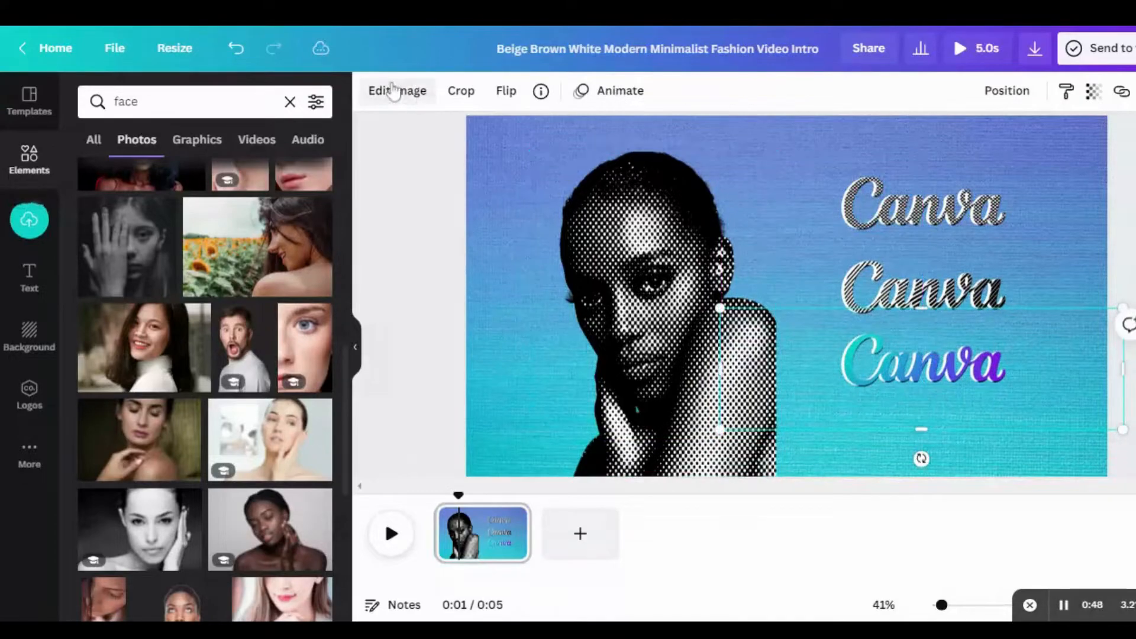
Try the Canvas Screen effect on the lowest Canva logo with Scanlines count 0.13, number of lines 2 and noisiness 2
click(383, 124)
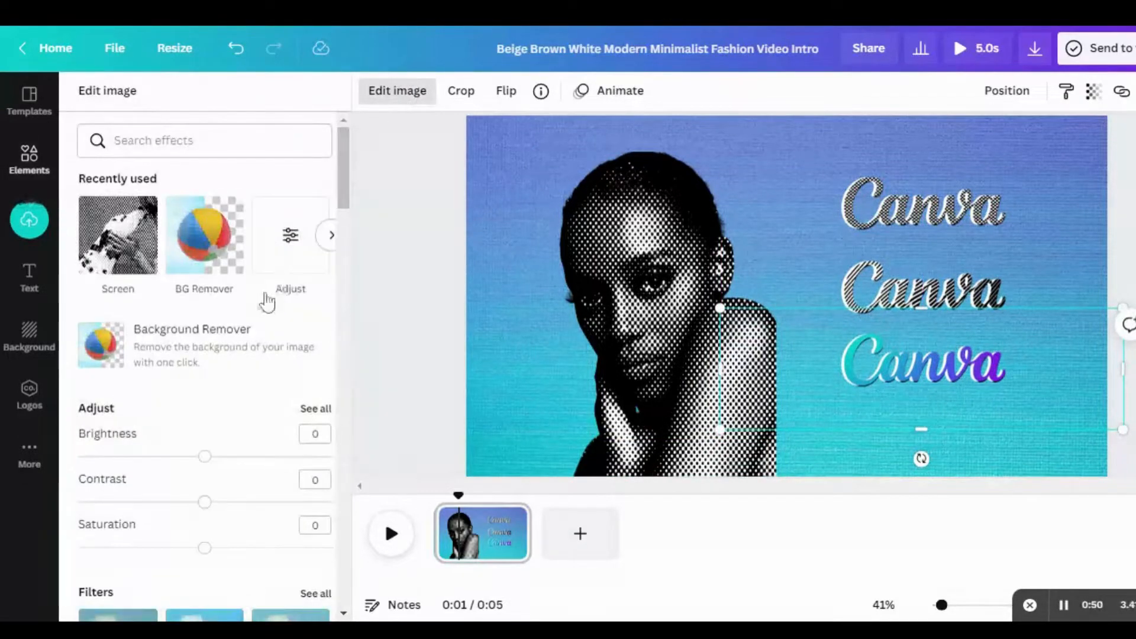
click(99, 266)
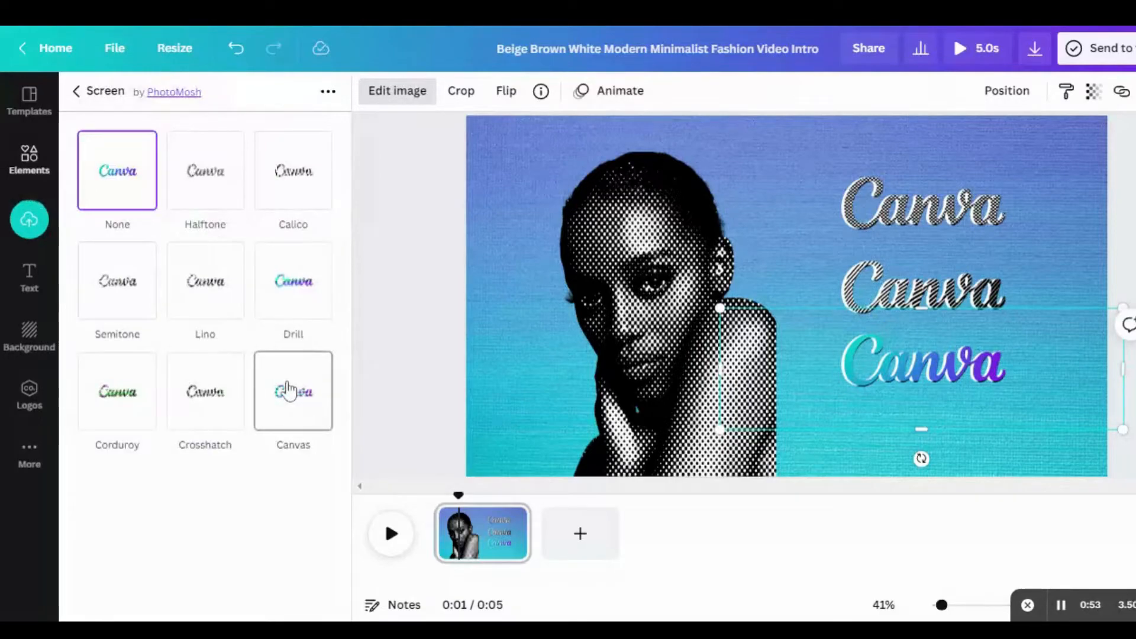
click(289, 390)
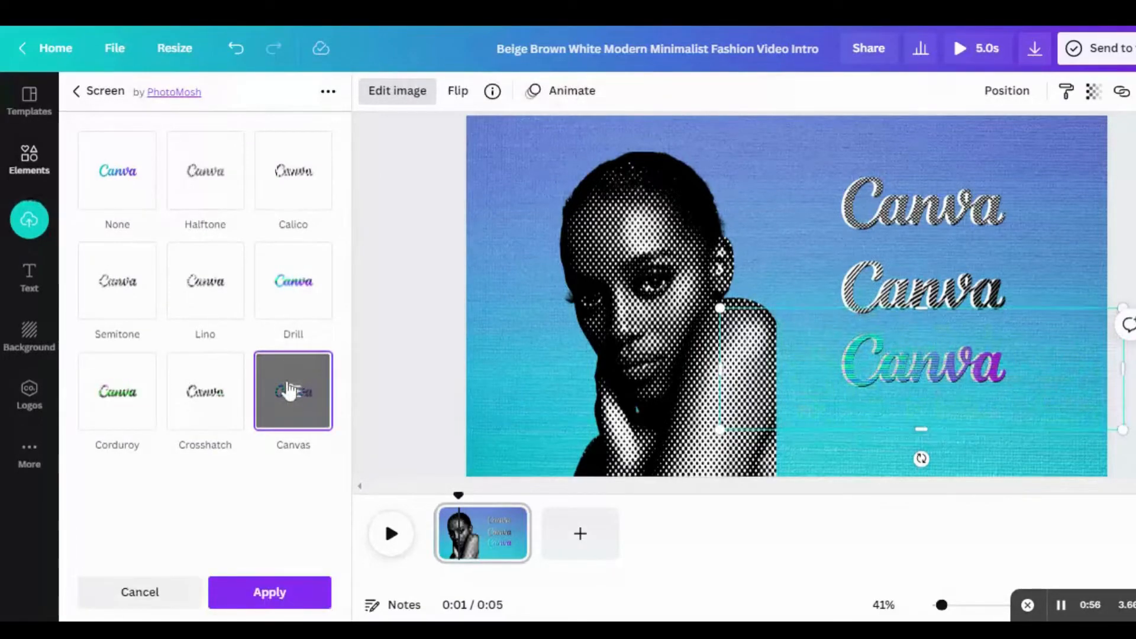
click(279, 385)
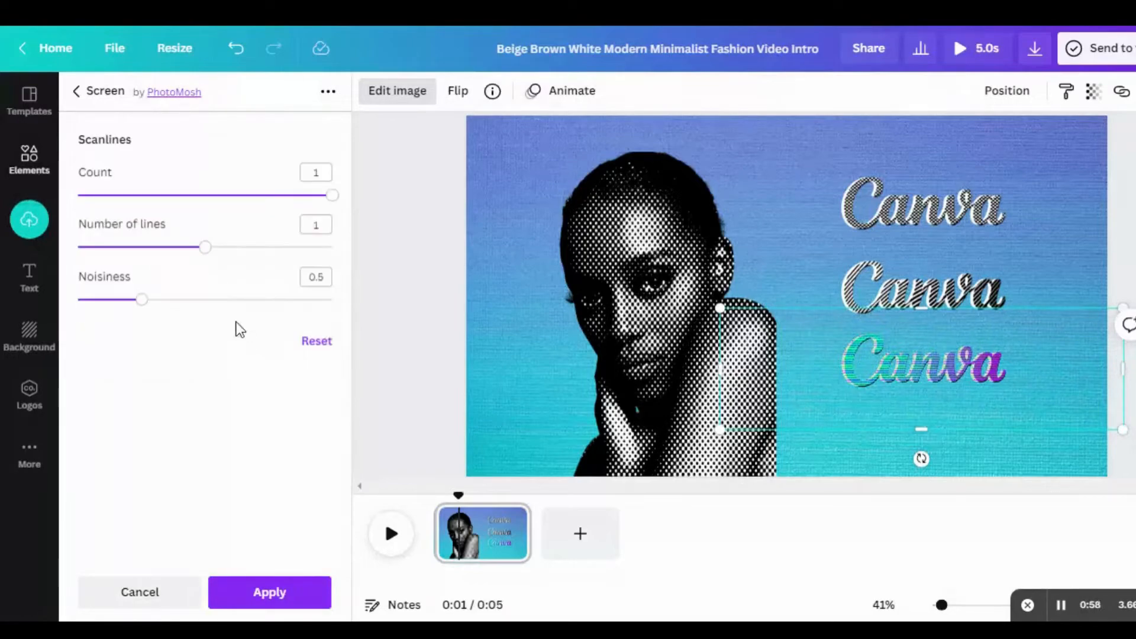
drag(209, 249, 133, 244)
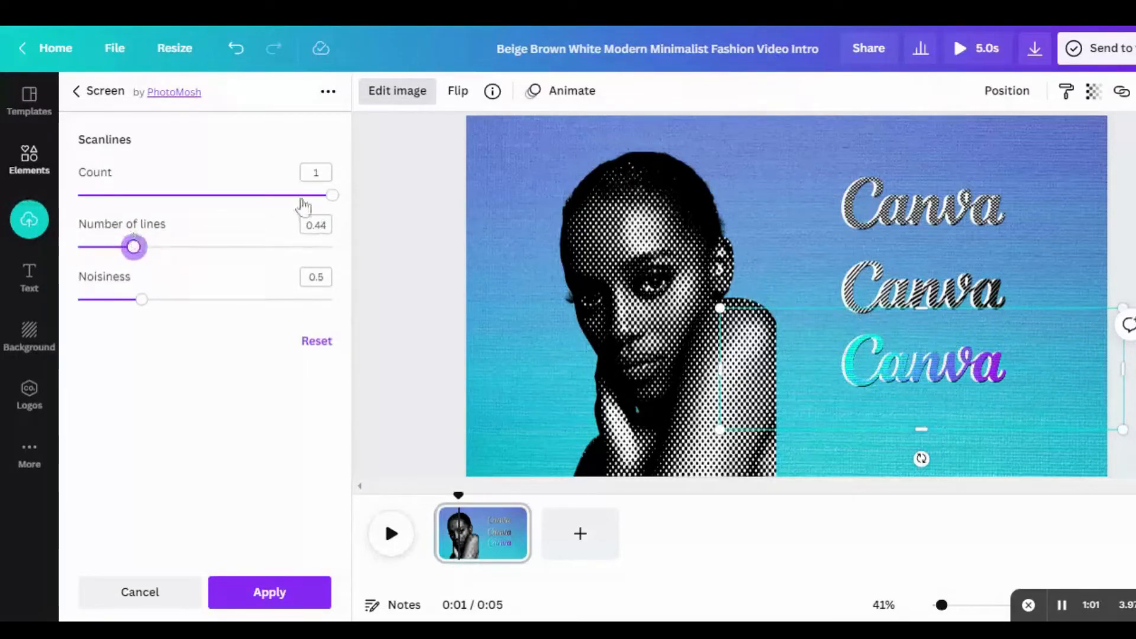
drag(332, 195, 114, 175)
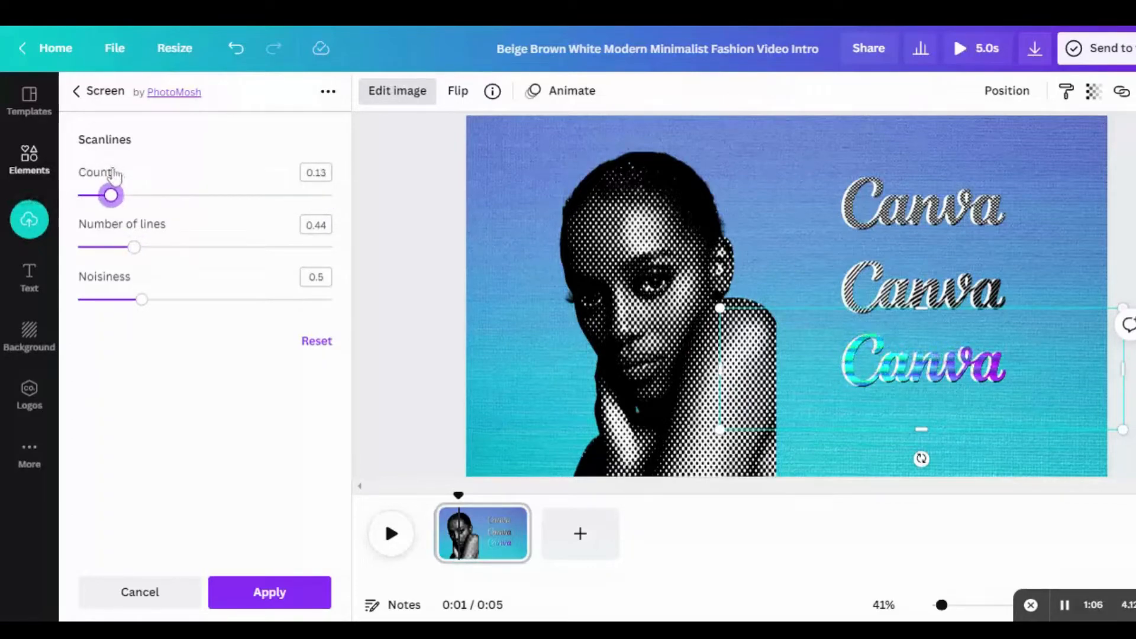
drag(140, 257, 348, 277)
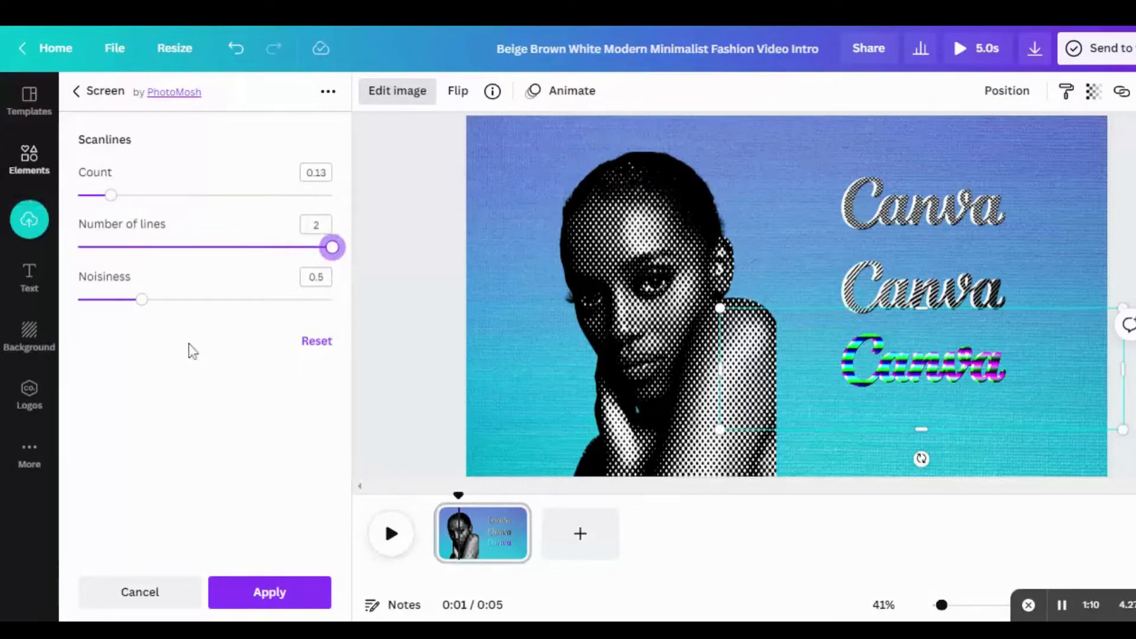
drag(142, 300, 387, 324)
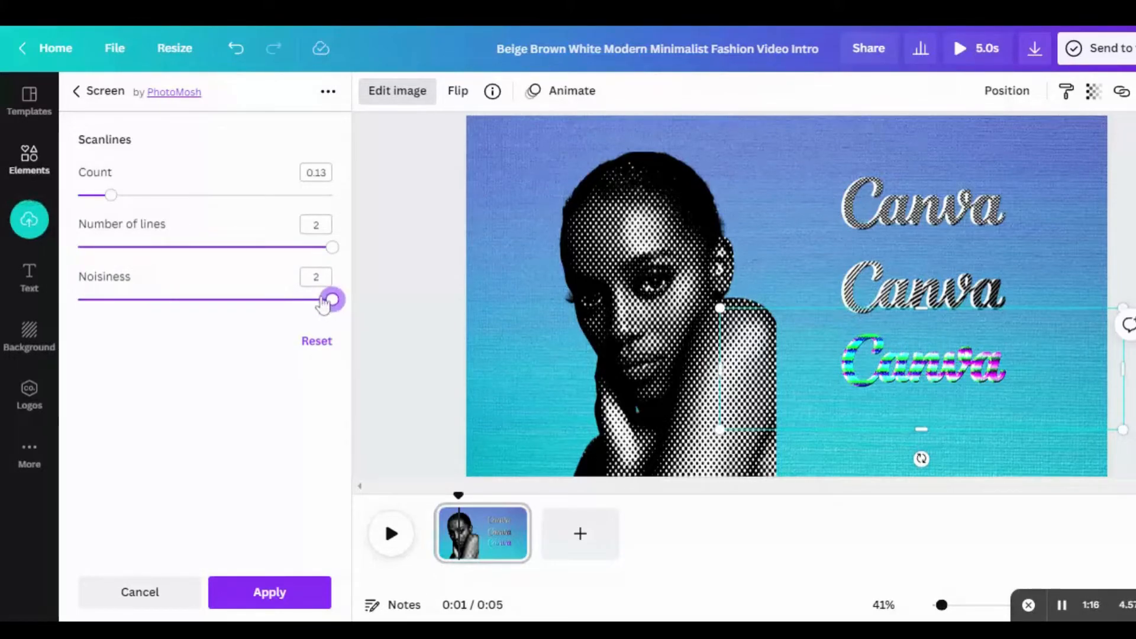
Try a Scanlines count of 0.73 and 1.42 lines on the lowest logo's Canvas effect, and cancel the effect
drag(112, 197, 267, 217)
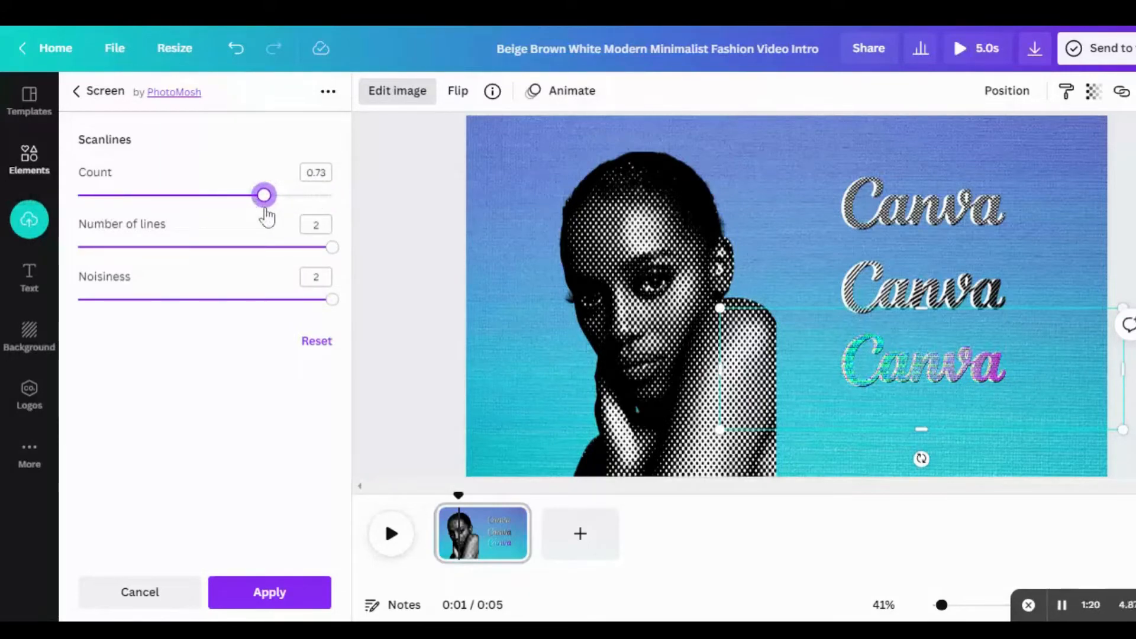
drag(333, 248, 260, 244)
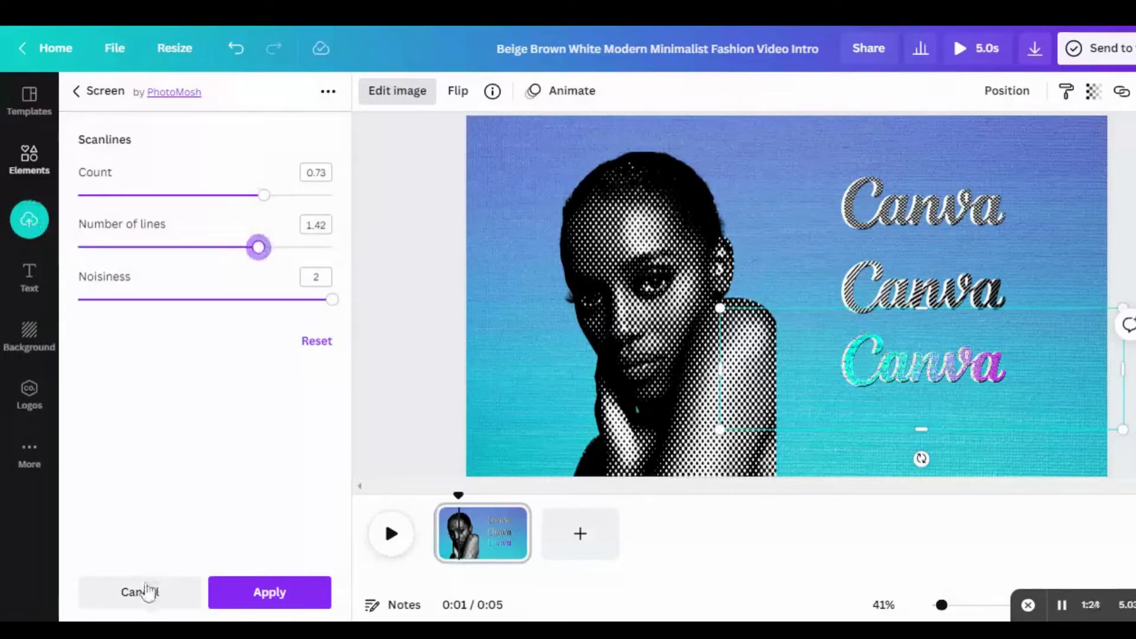
click(142, 591)
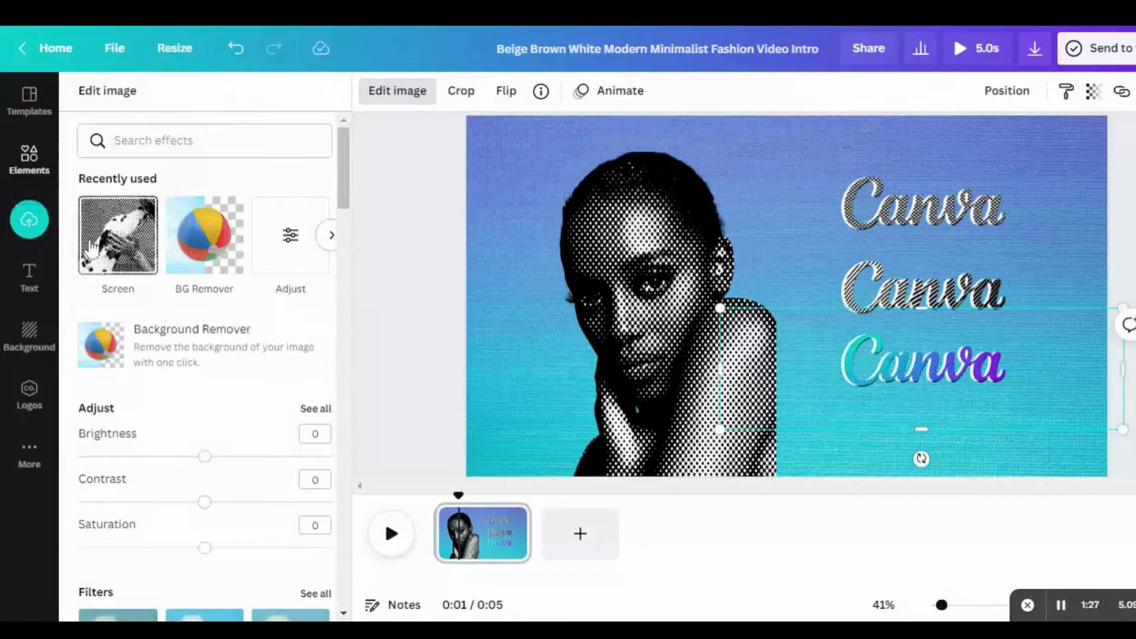
Apply the Drill Screen effect to the lowest Canva logo with its default settings
click(90, 248)
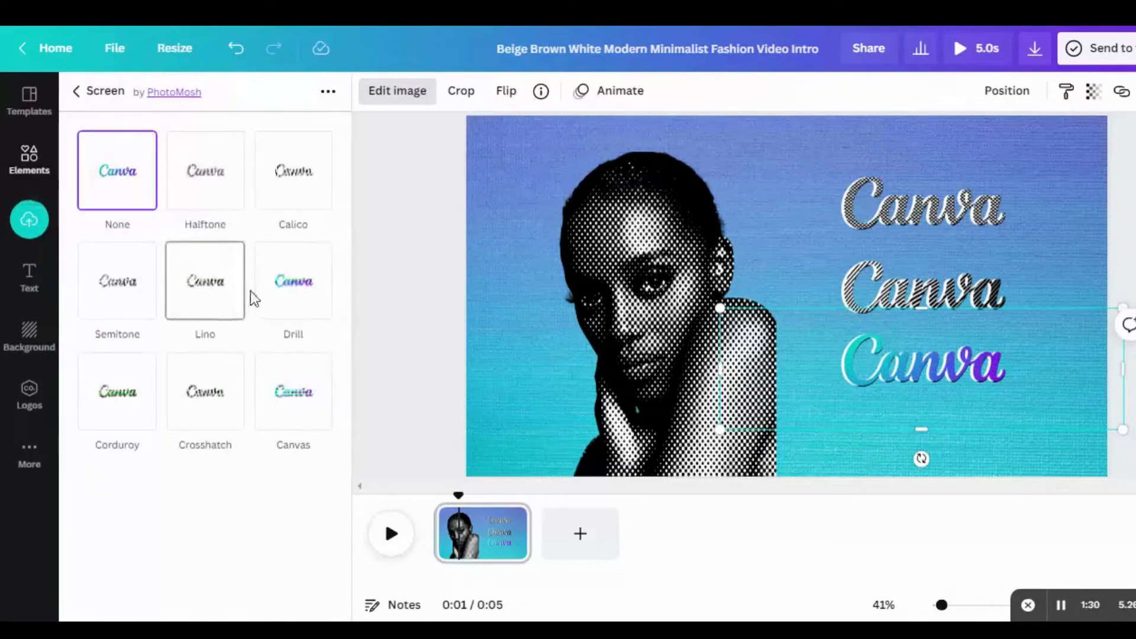
click(282, 296)
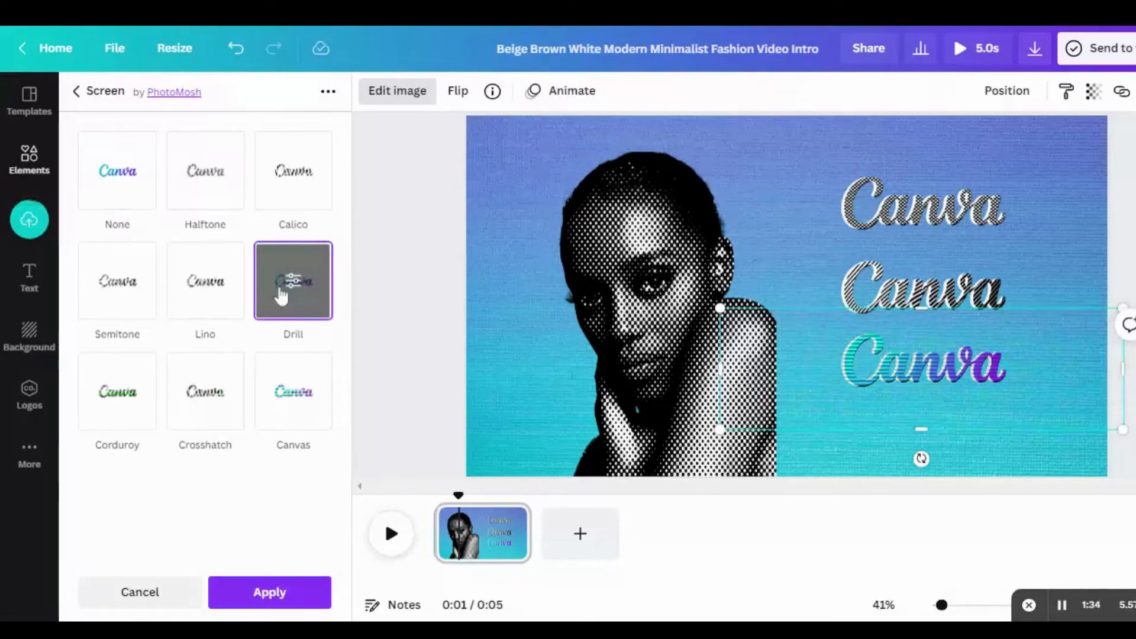
click(269, 590)
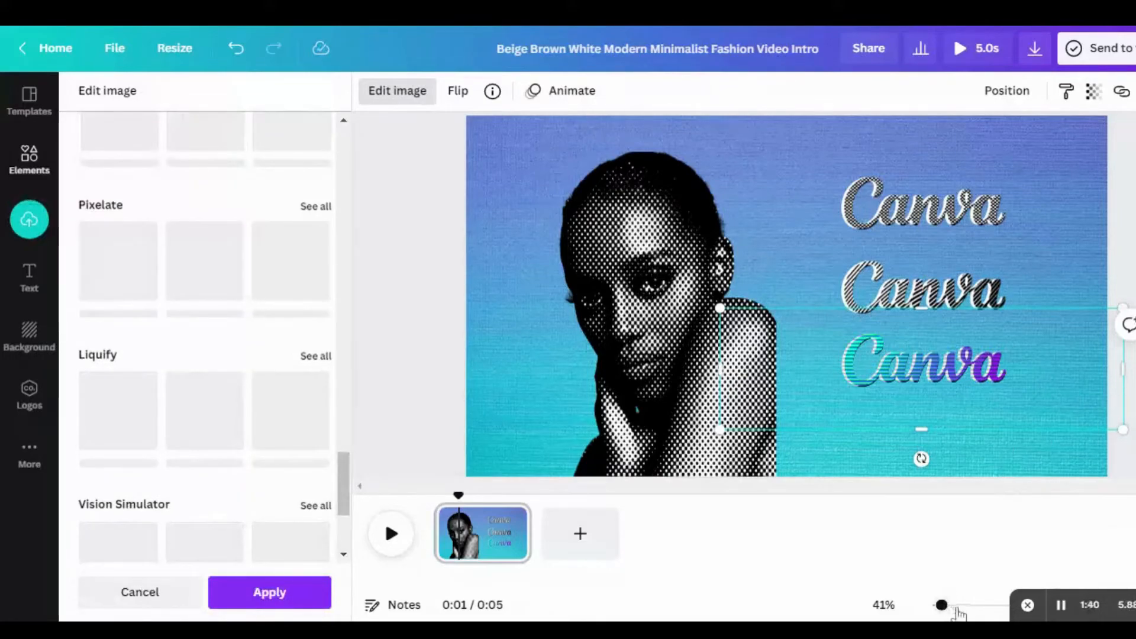
Examine the effects on the three Canva logos up close at 100% zoom
drag(947, 604, 957, 604)
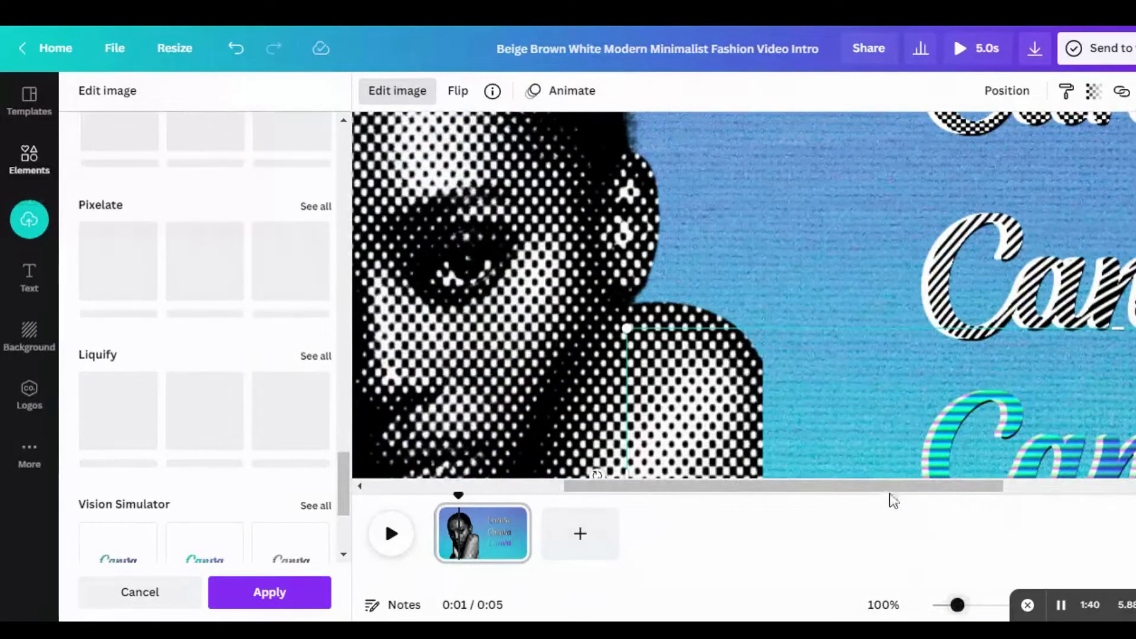
drag(987, 484, 1135, 486)
scroll(744, 295, down, 2)
scroll(744, 295, up, 2)
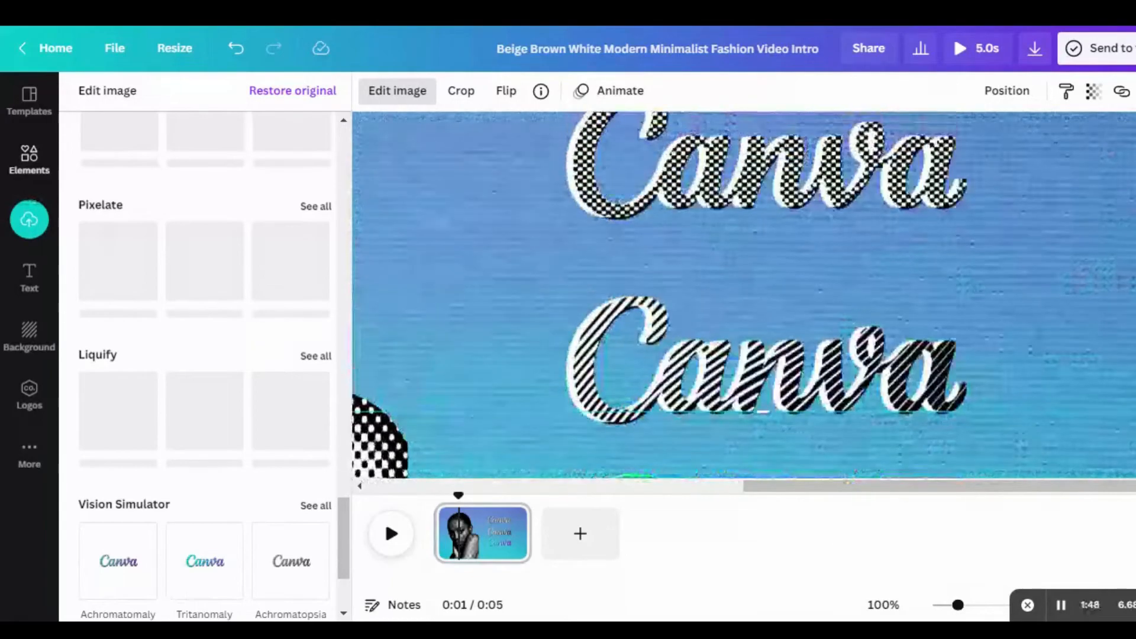
scroll(764, 332, down, 4)
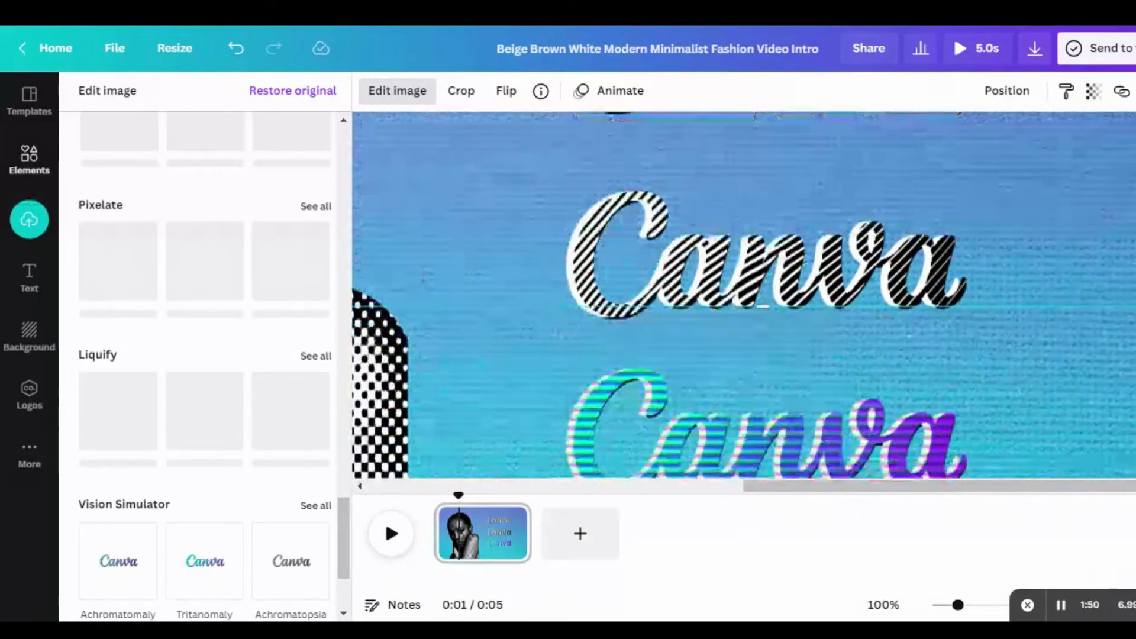
click(763, 349)
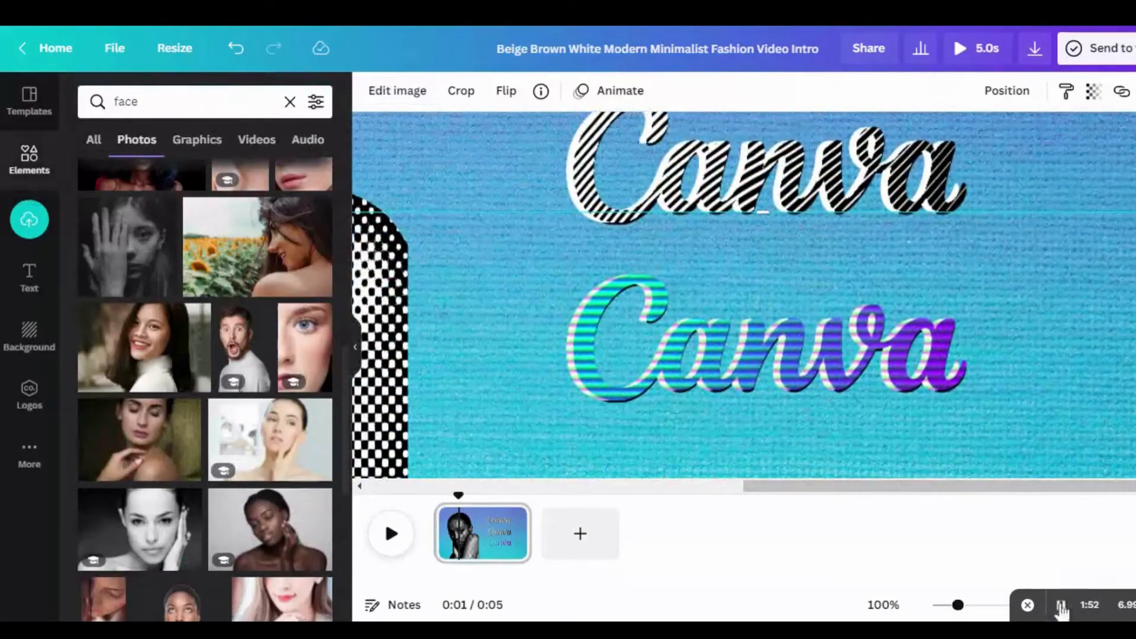